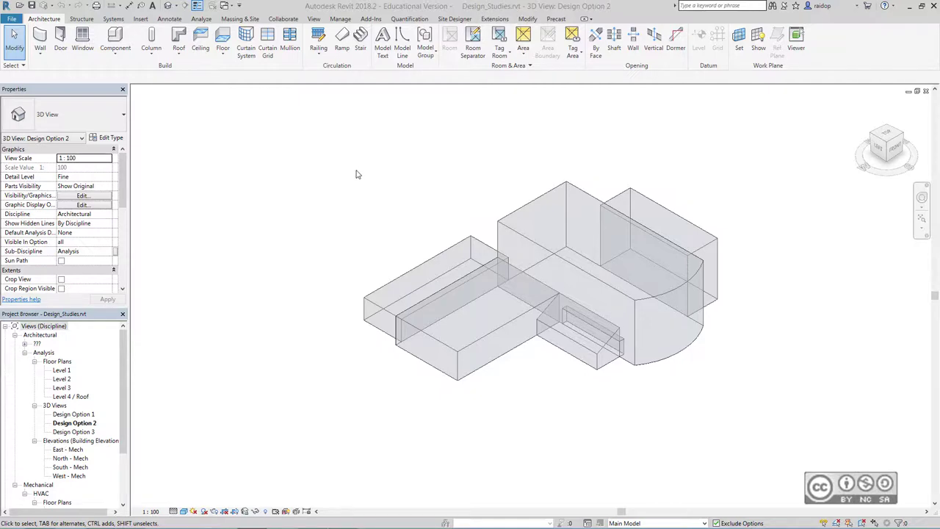
# Step: Switch the ribbon to the Analyze tab over the Design Option 2 massing view
pyautogui.click(201, 20)
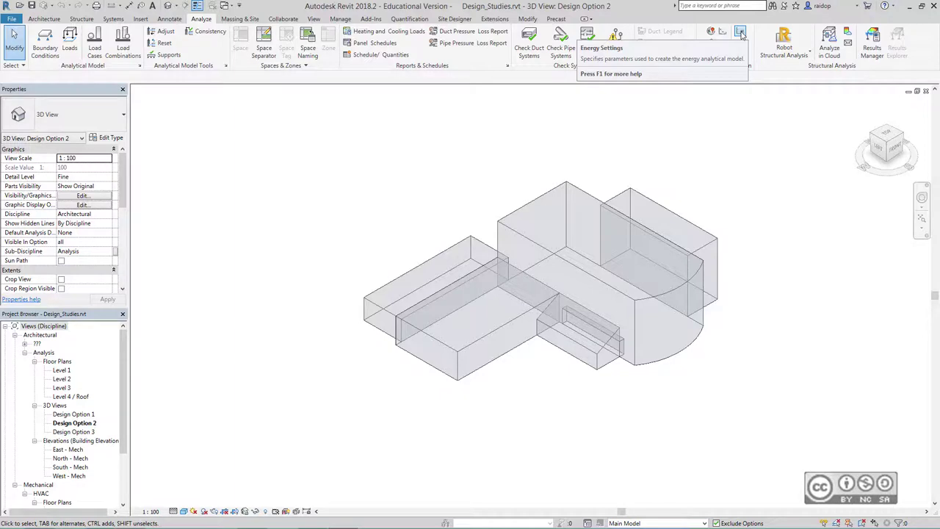
# Step: Accept Energy Settings: Use Conceptual Masses mode, School or University, 30% target glazing
pyautogui.click(741, 33)
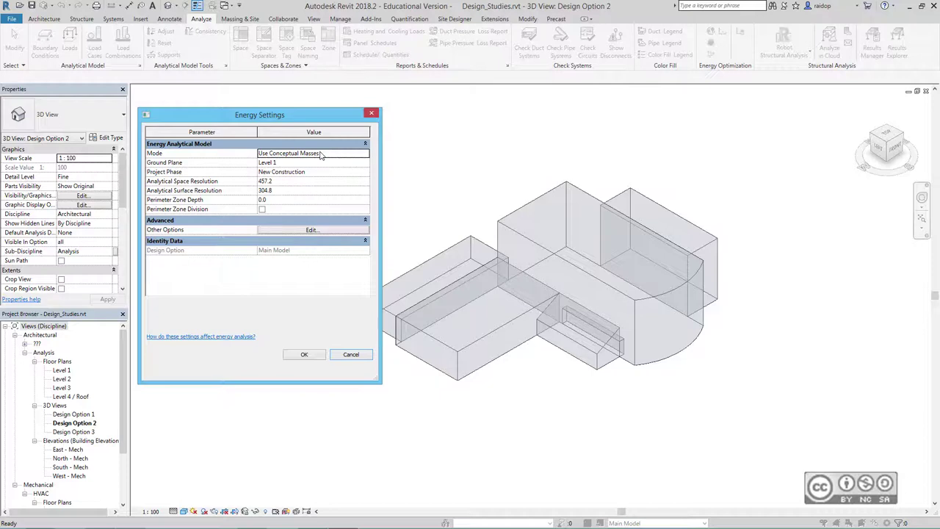
pyautogui.click(365, 155)
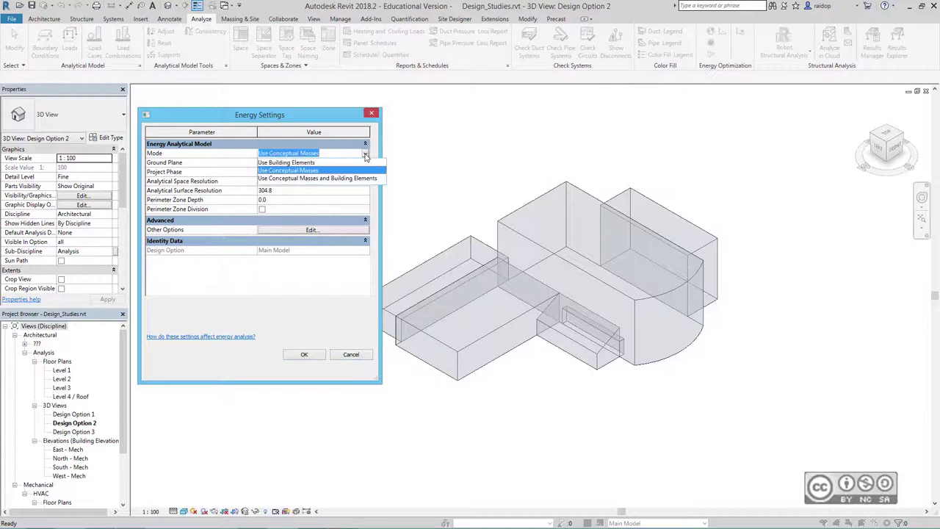
pyautogui.click(365, 156)
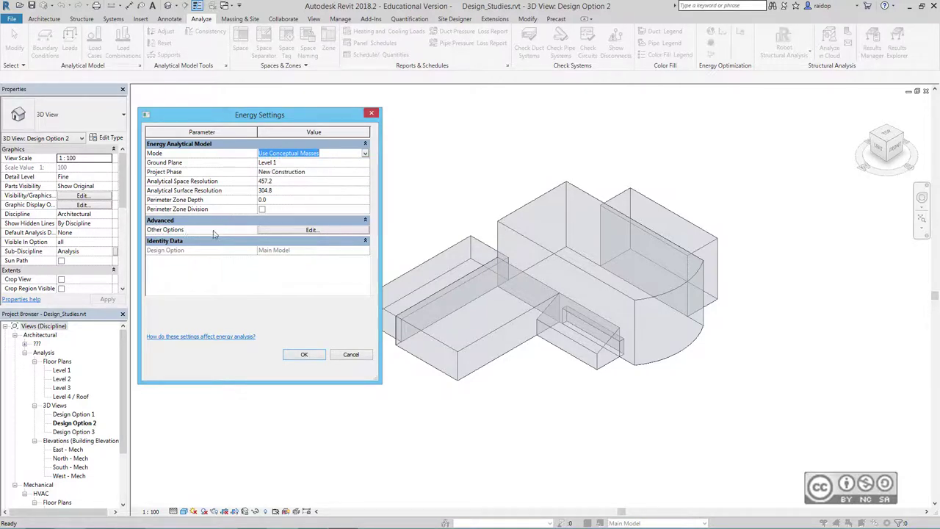
pyautogui.click(310, 231)
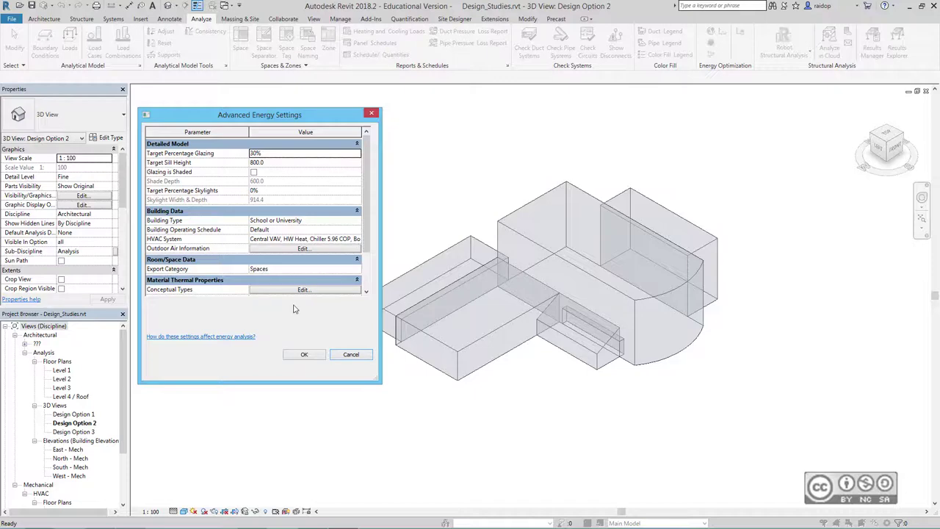
pyautogui.click(307, 355)
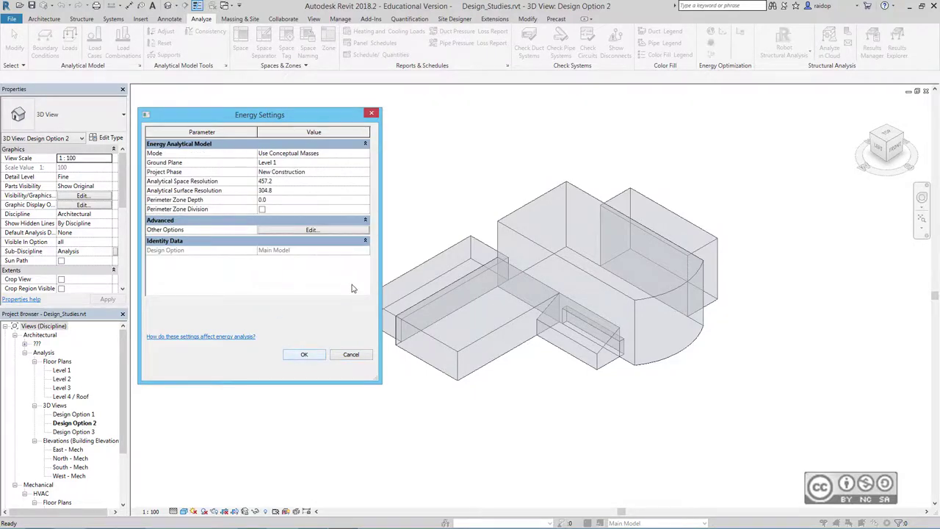
pyautogui.click(304, 357)
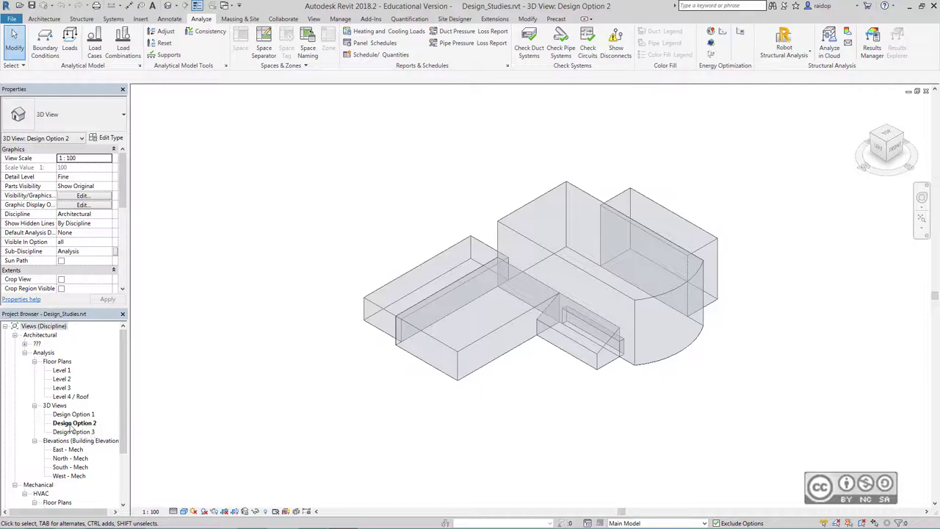
# Step: Open the Design Option 1 and Design Option 3 3D views and tile all three views
pyautogui.doubleClick(76, 415)
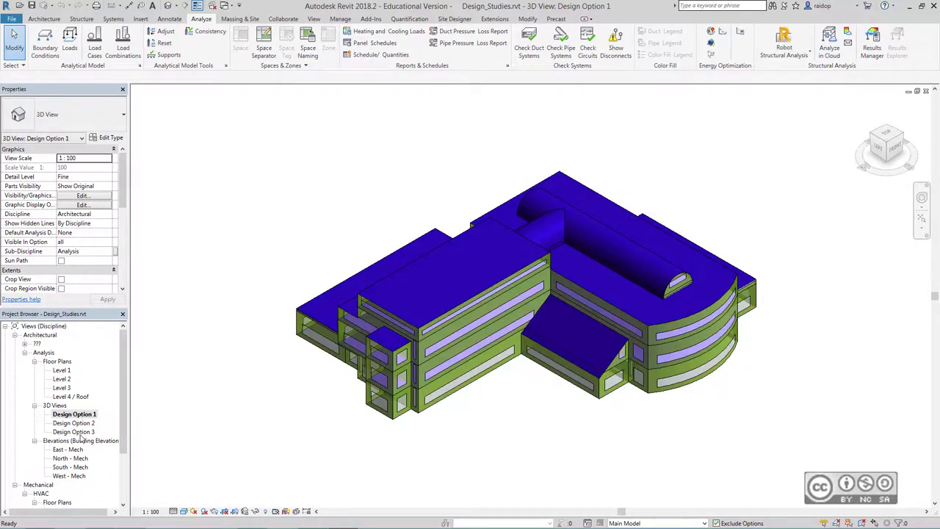
pyautogui.doubleClick(78, 431)
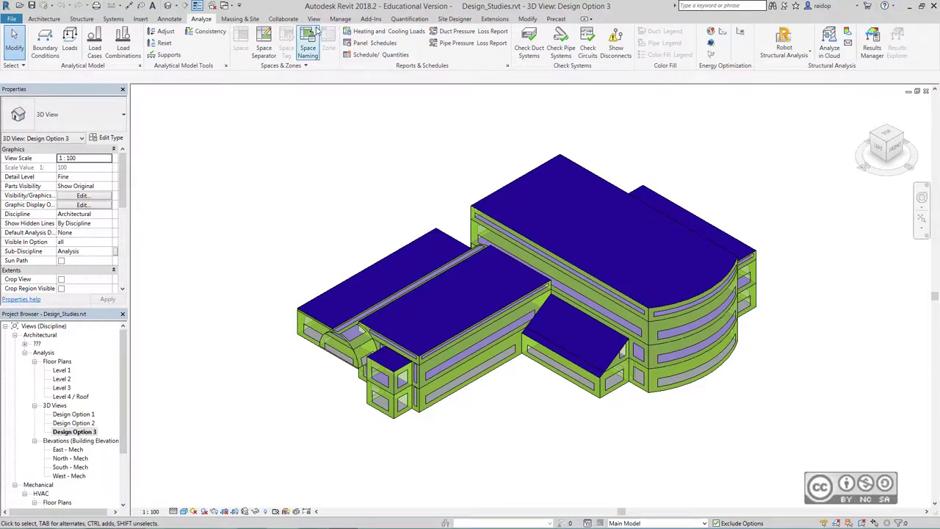
pyautogui.click(314, 18)
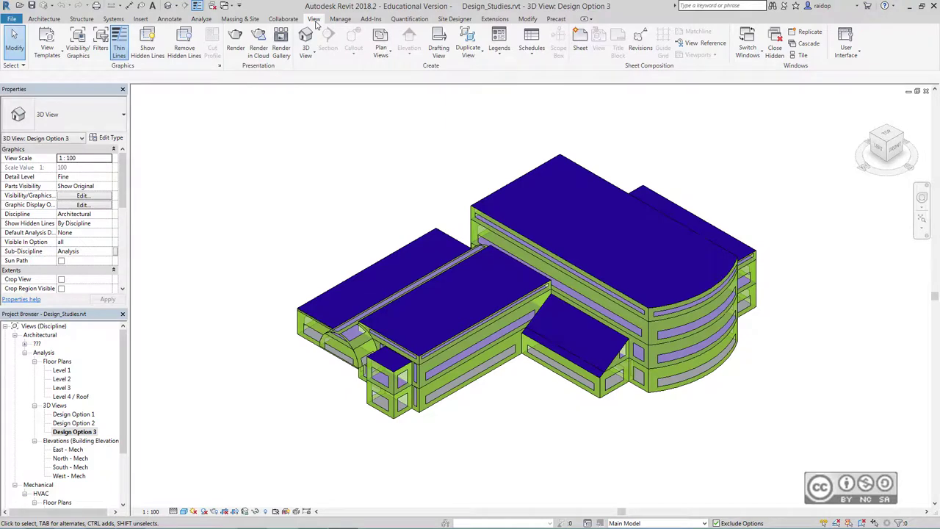
pyautogui.click(804, 56)
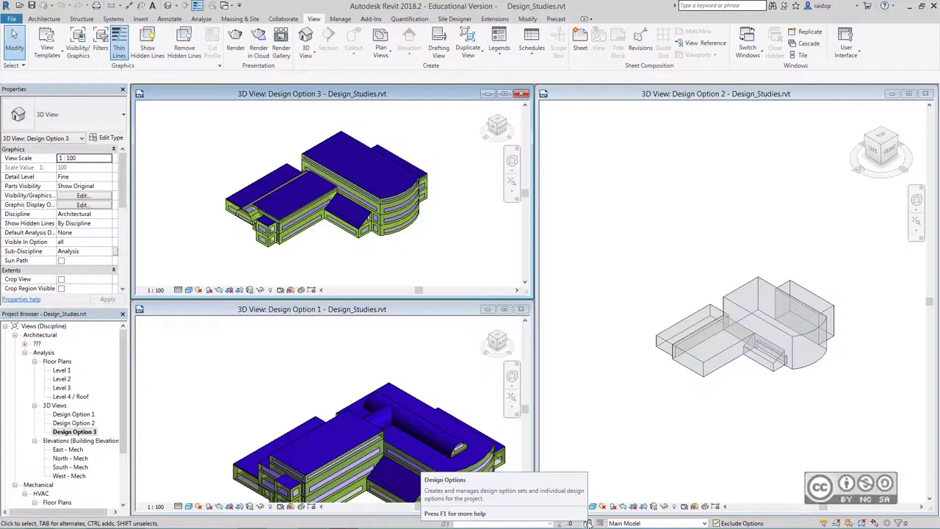
# Step: Edit Option 2 (primary) of Option Set 1 and make the Design Option 2 view active
pyautogui.click(339, 21)
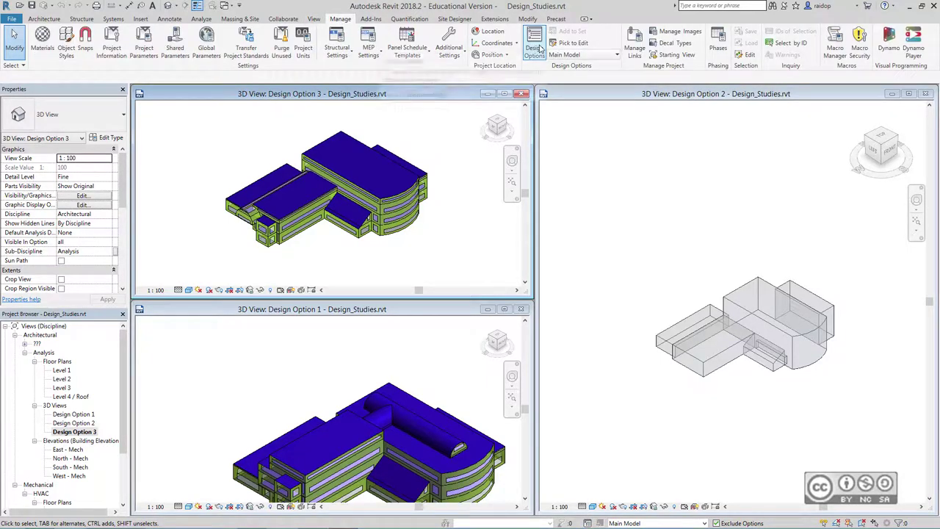
pyautogui.click(534, 47)
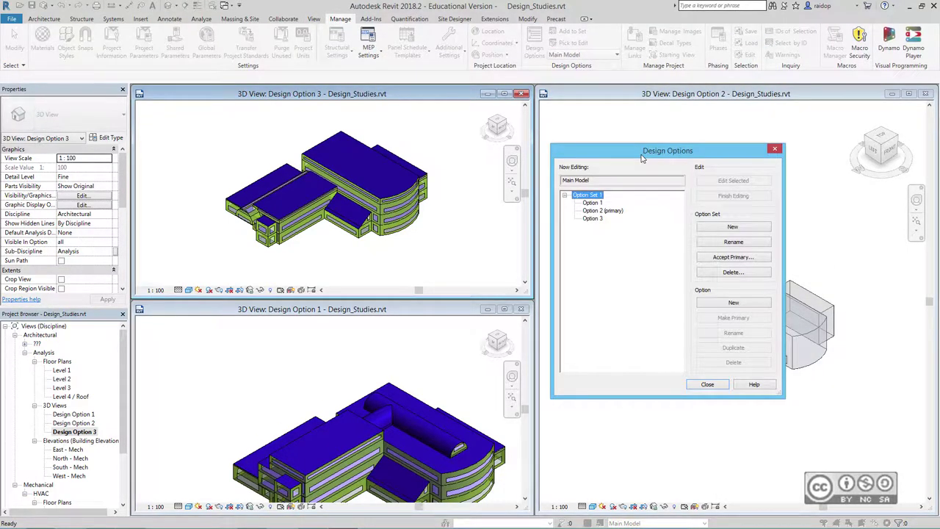
pyautogui.click(593, 211)
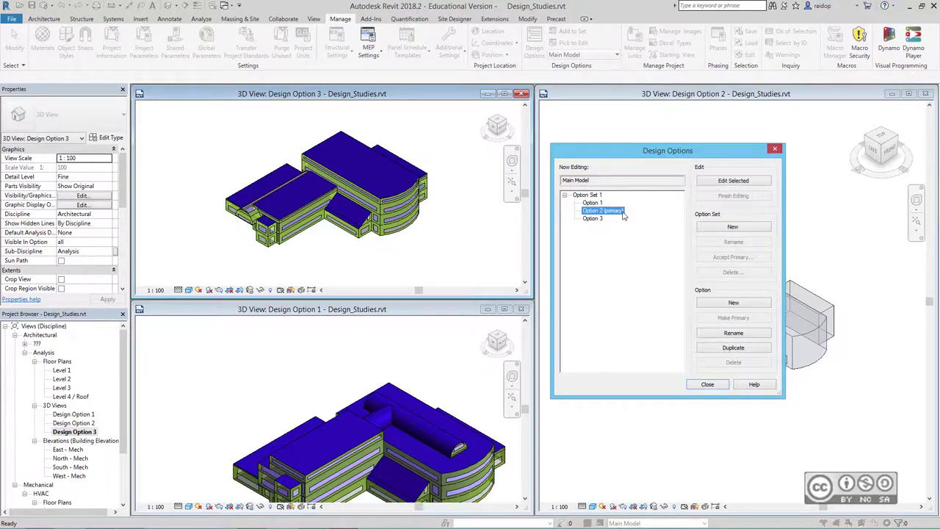
pyautogui.click(728, 182)
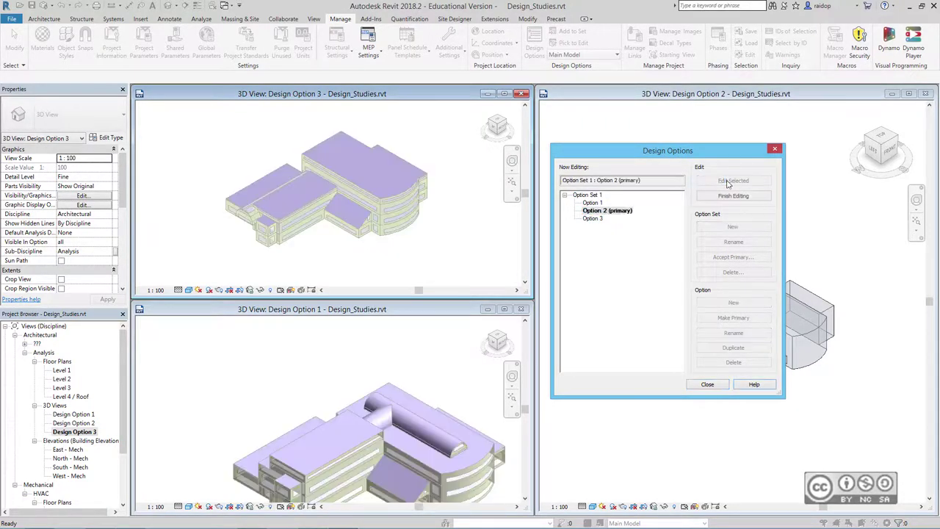
pyautogui.click(707, 384)
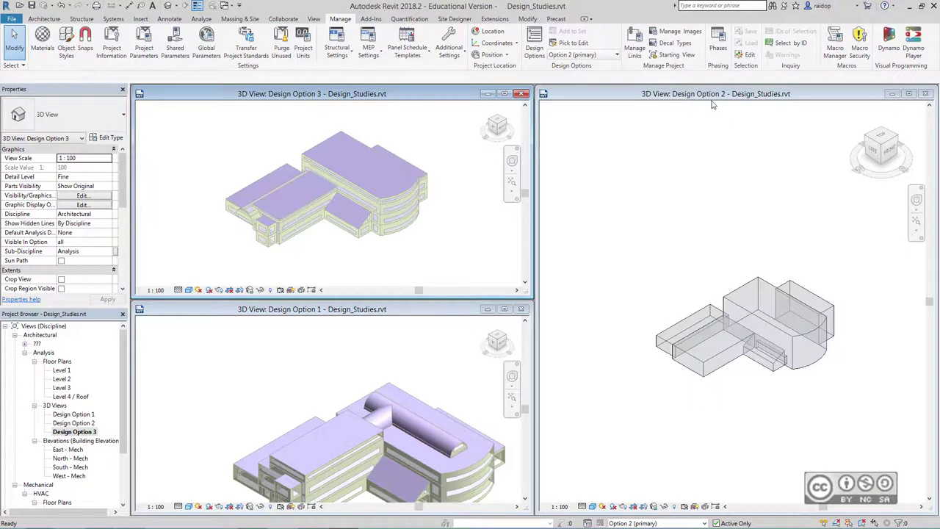
pyautogui.click(726, 347)
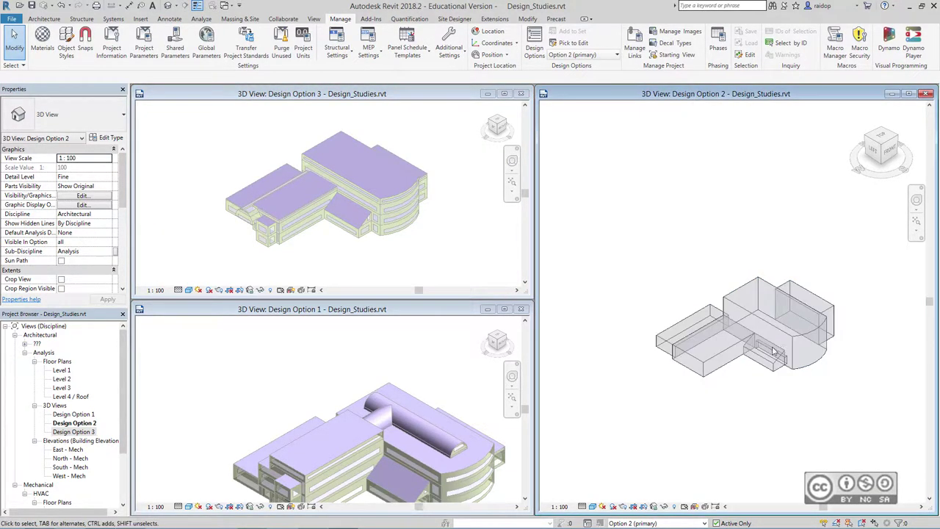
# Step: Create mass floors on Level 1, Level 2, Level 3 and Level 4 / Roof for the Option 2 mass
pyautogui.click(733, 344)
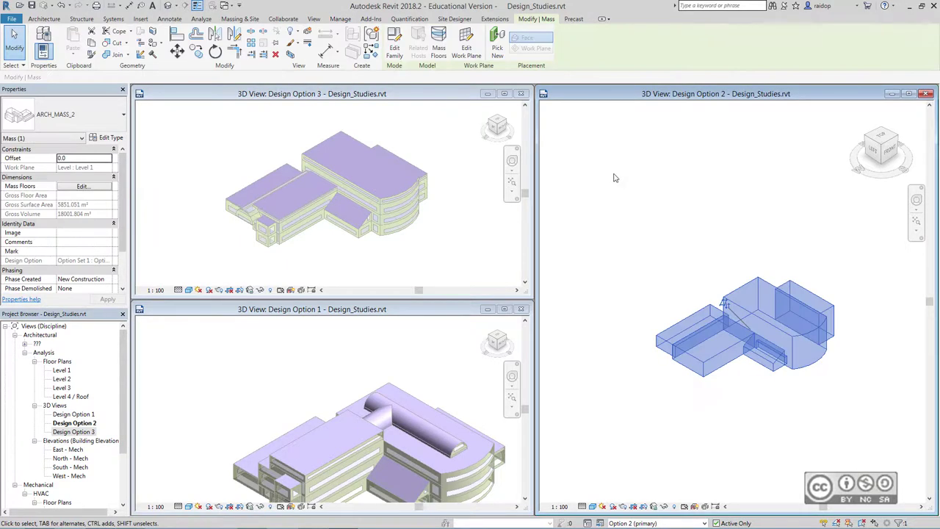
pyautogui.click(439, 46)
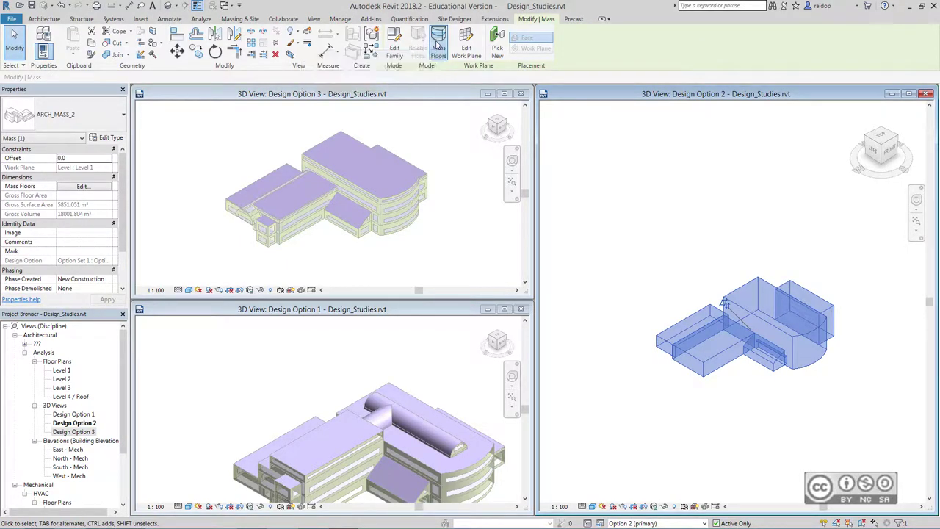
pyautogui.click(405, 206)
pyautogui.click(406, 214)
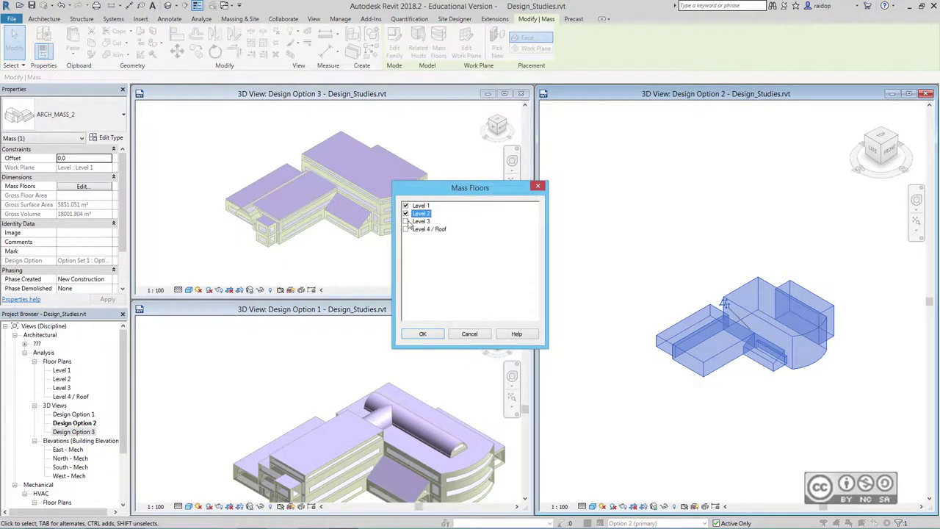
pyautogui.click(405, 221)
pyautogui.click(406, 229)
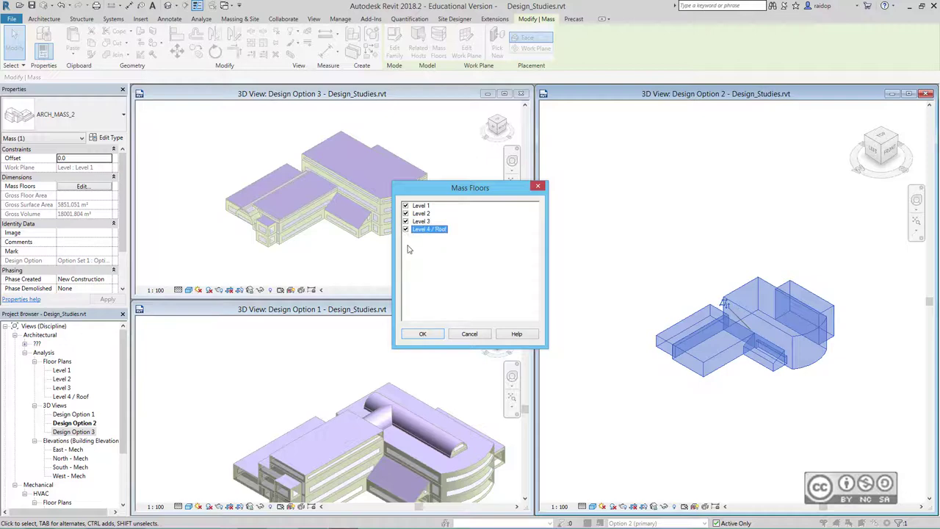
pyautogui.click(422, 335)
pyautogui.click(667, 244)
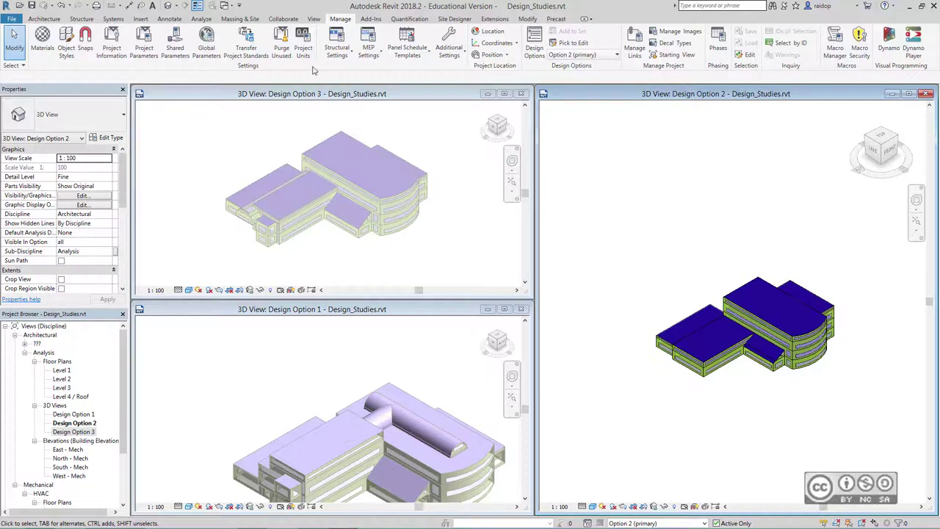
# Step: Display masses by zones and shades and zoom in on the Design Option 2 mass
pyautogui.click(236, 19)
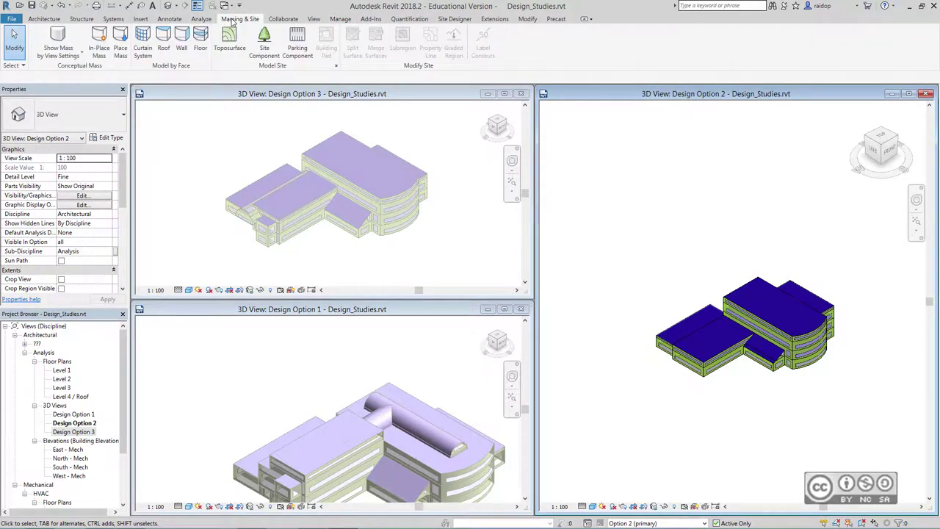
pyautogui.click(67, 56)
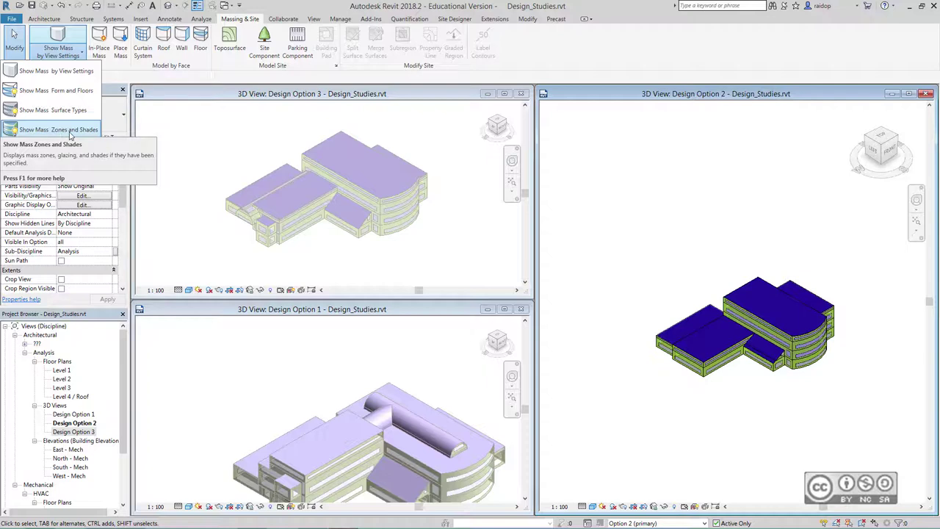
pyautogui.click(71, 131)
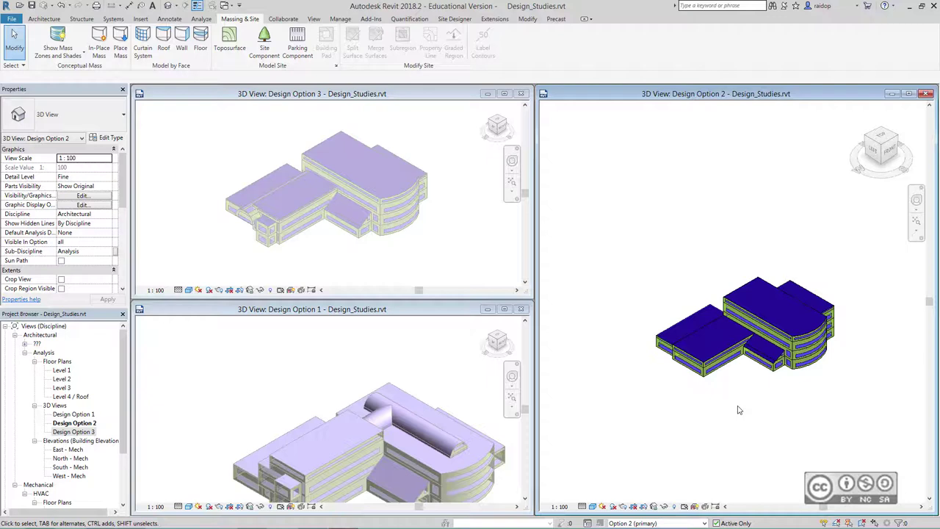
pyautogui.scroll(1, 799, 384)
pyautogui.scroll(2, 799, 384)
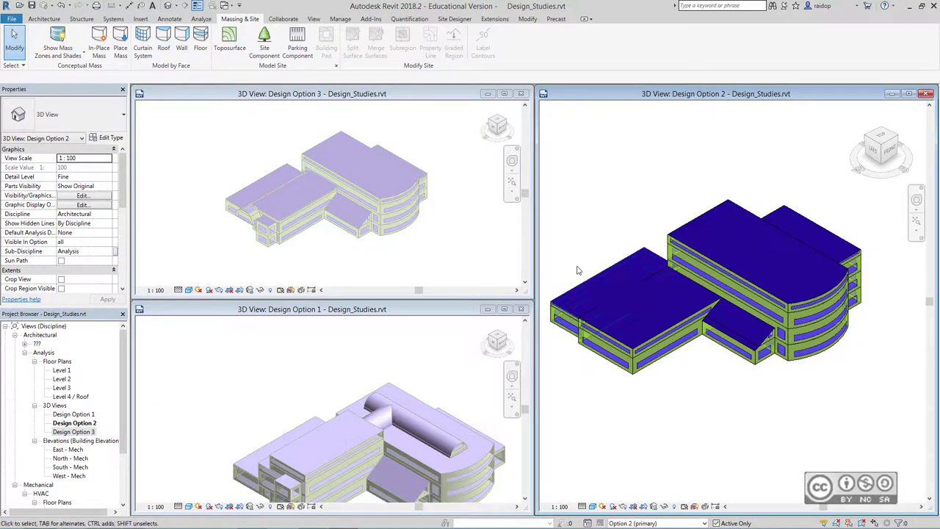
# Step: Select the four Option 2 mass zones and apply the Unconditioned energy Condition Type
pyautogui.click(560, 313)
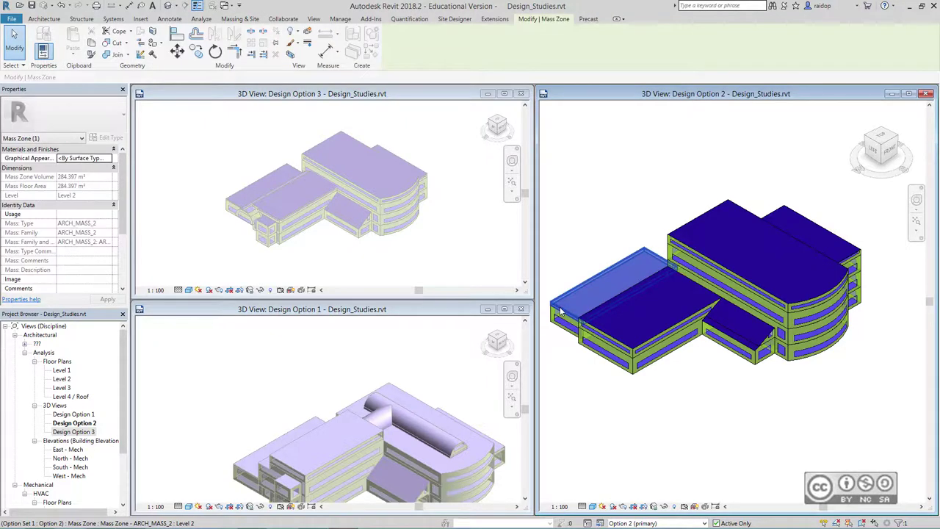
pyautogui.scroll(2, 584, 328)
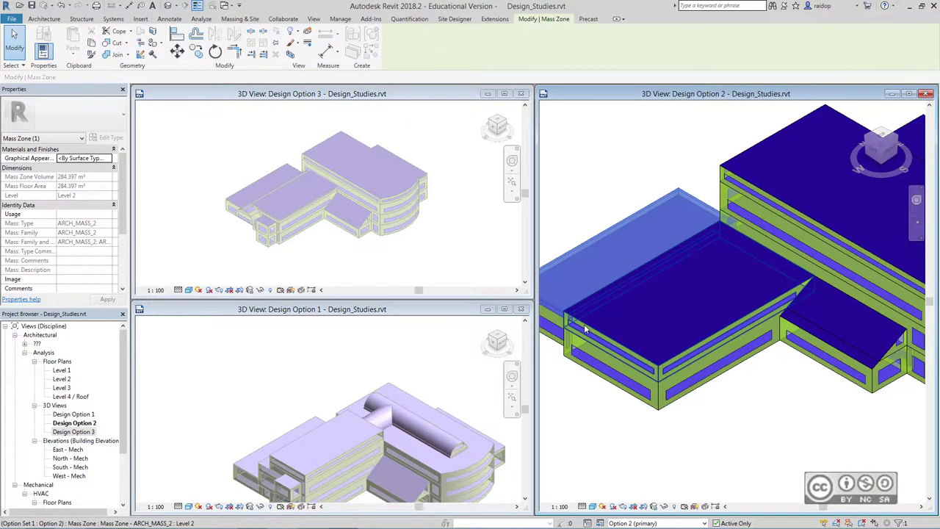
pyautogui.keyDown('shift'); pyautogui.moveTo(584, 324); pyautogui.dragTo(707, 298, button='middle'); pyautogui.keyUp('shift')
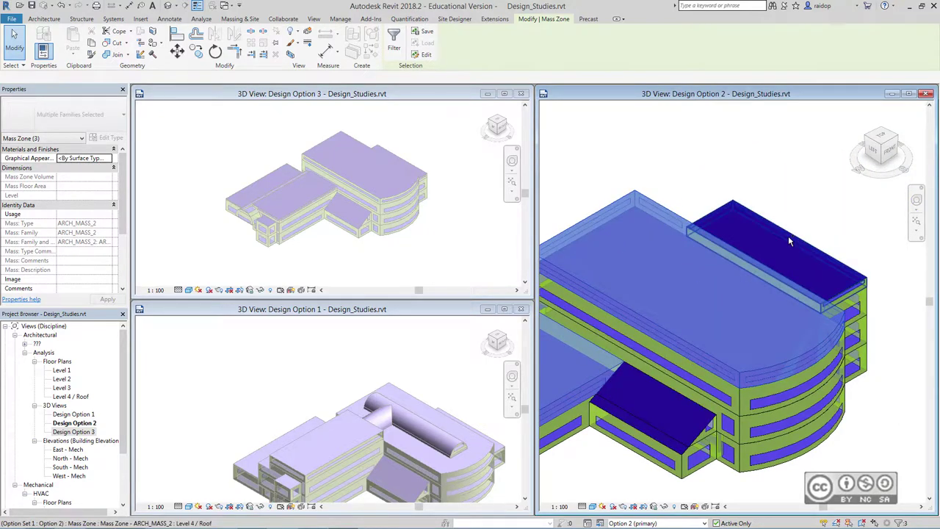
pyautogui.keyDown('ctrl'); pyautogui.click(788, 236); pyautogui.keyUp('ctrl')
pyautogui.scroll(-2, 681, 233)
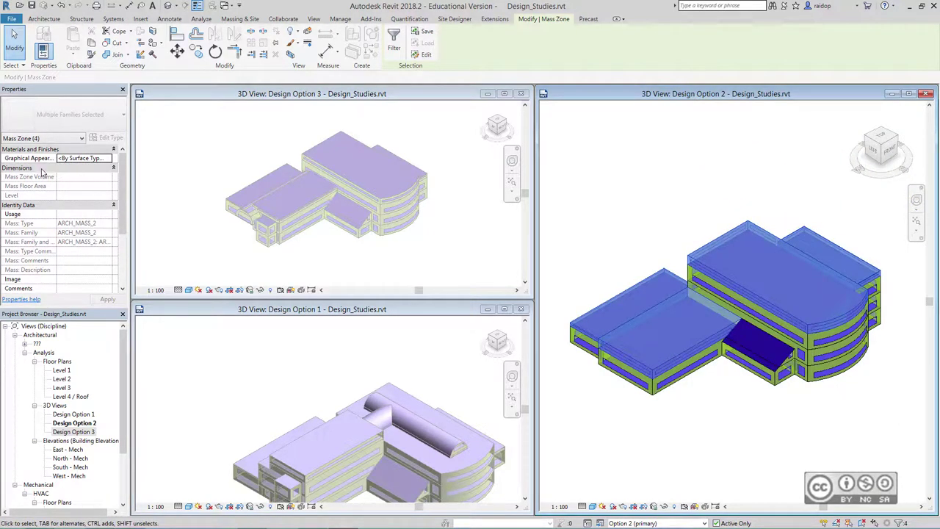
pyautogui.scroll(-1, 122, 231)
pyautogui.scroll(-2, 122, 231)
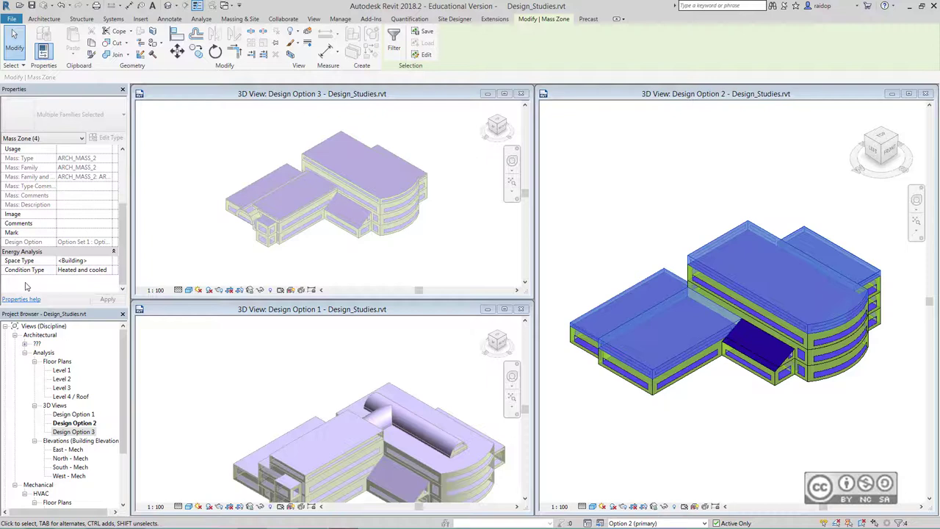
pyautogui.click(108, 271)
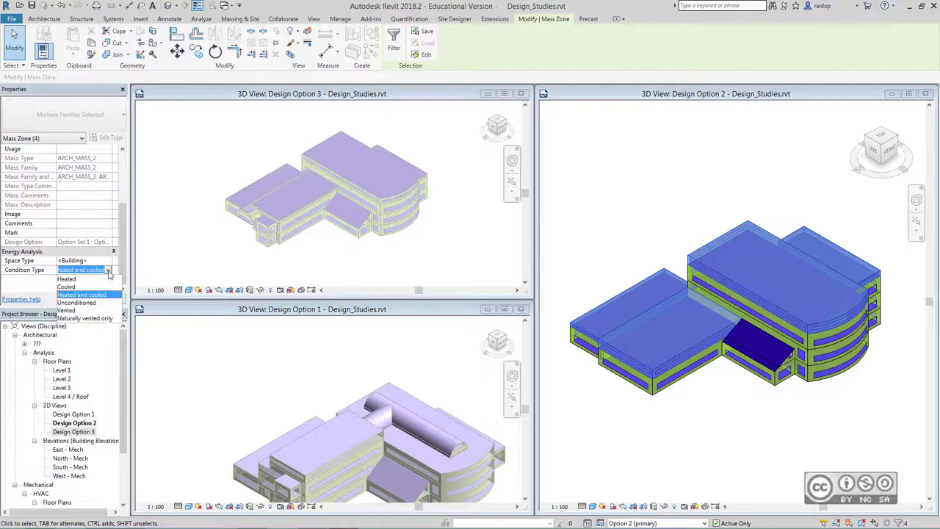
pyautogui.click(86, 303)
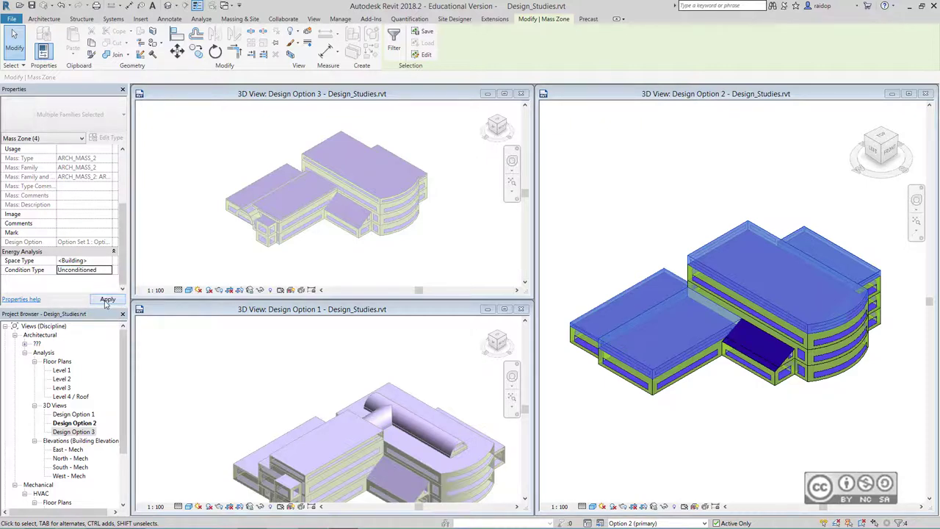
pyautogui.click(661, 189)
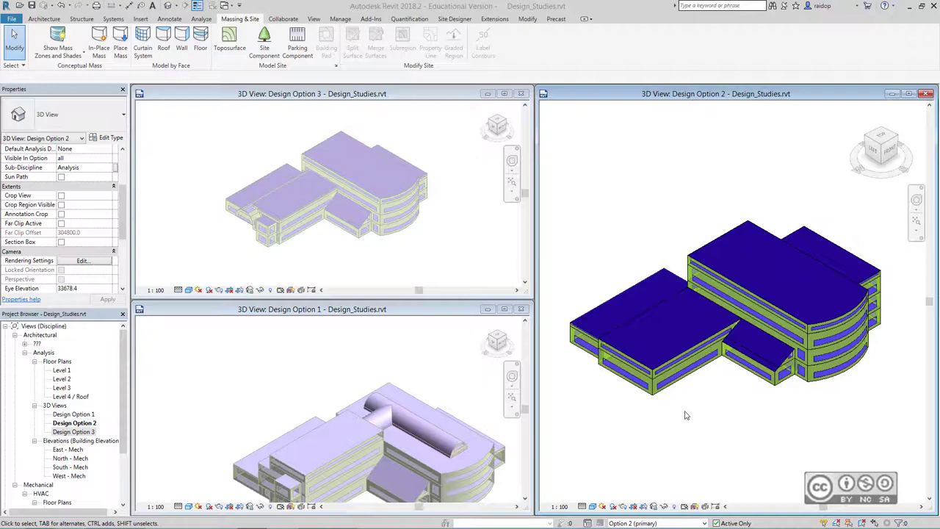
# Step: Finish editing Option 2, return to the Main Model, and activate the Design Option 1 view
pyautogui.click(340, 18)
pyautogui.click(534, 46)
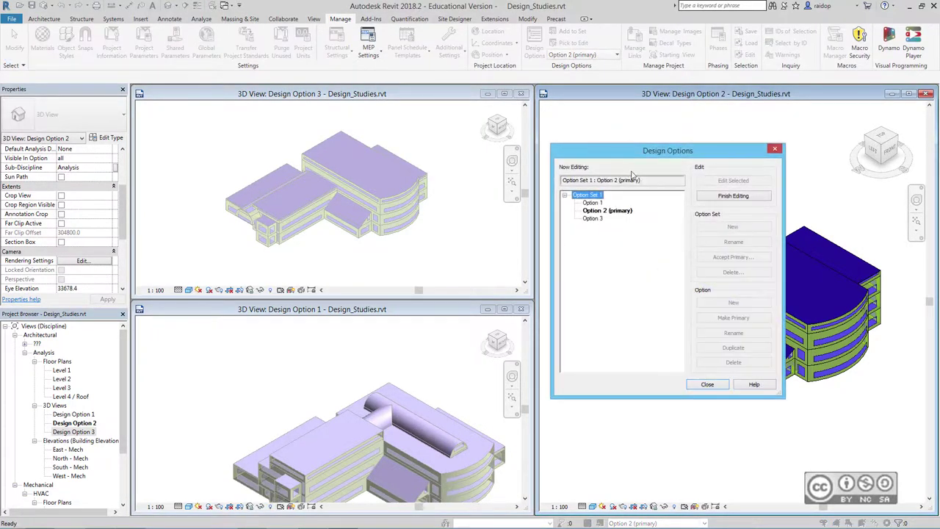
pyautogui.click(728, 197)
pyautogui.click(696, 383)
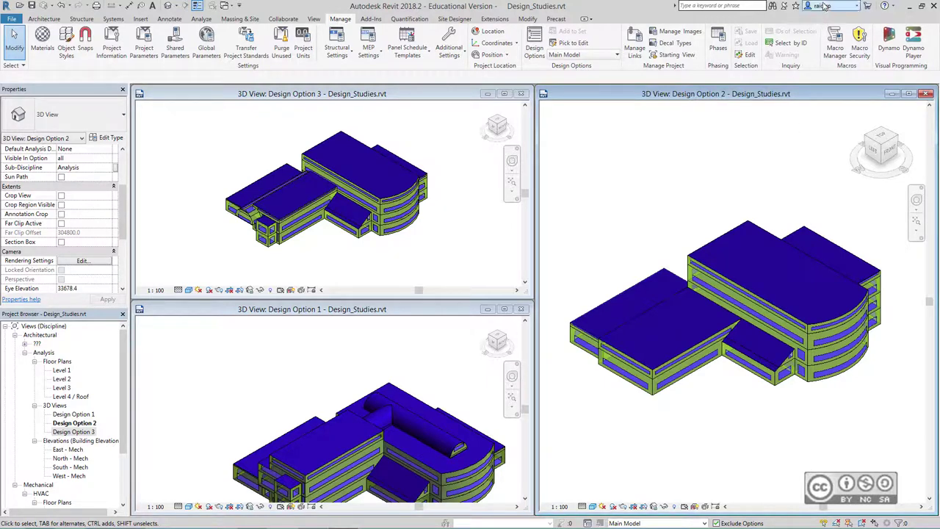
pyautogui.click(320, 317)
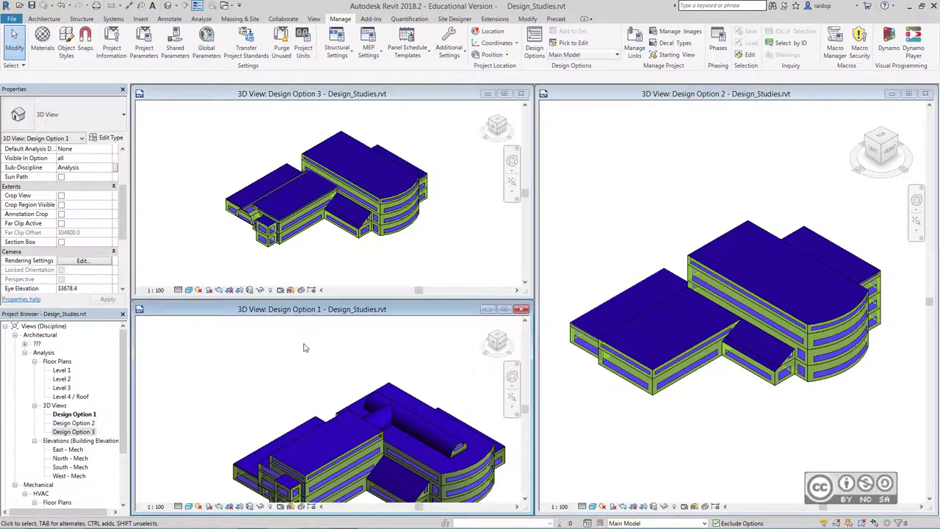
# Step: Pan the Design Option 1 model upward, show Analyze tools, and make Design Option 3 current
pyautogui.moveTo(306, 356); pyautogui.dragTo(270, 313, button='middle')
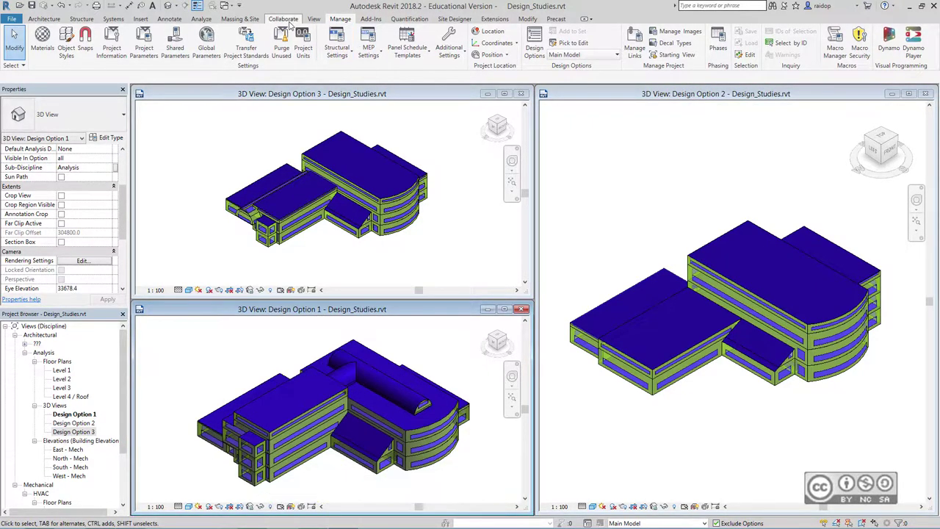
pyautogui.click(201, 19)
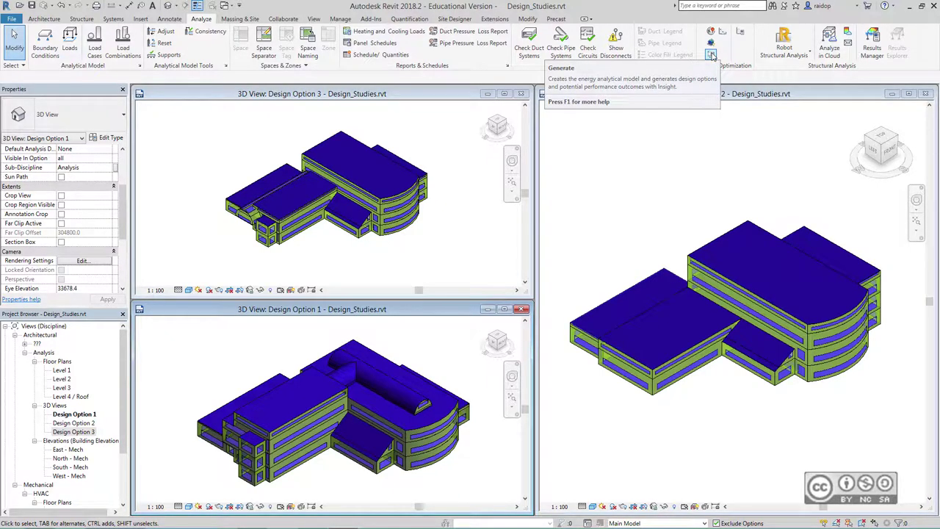
pyautogui.click(718, 97)
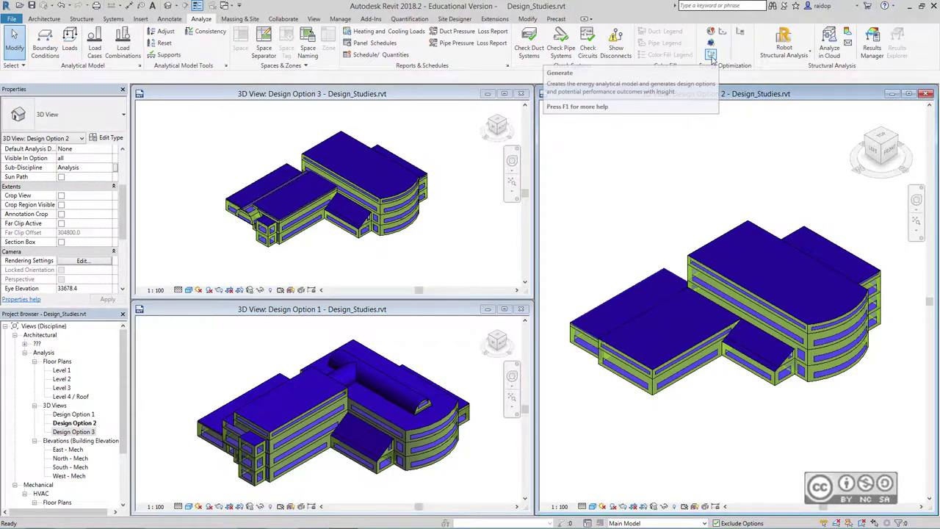
pyautogui.click(351, 99)
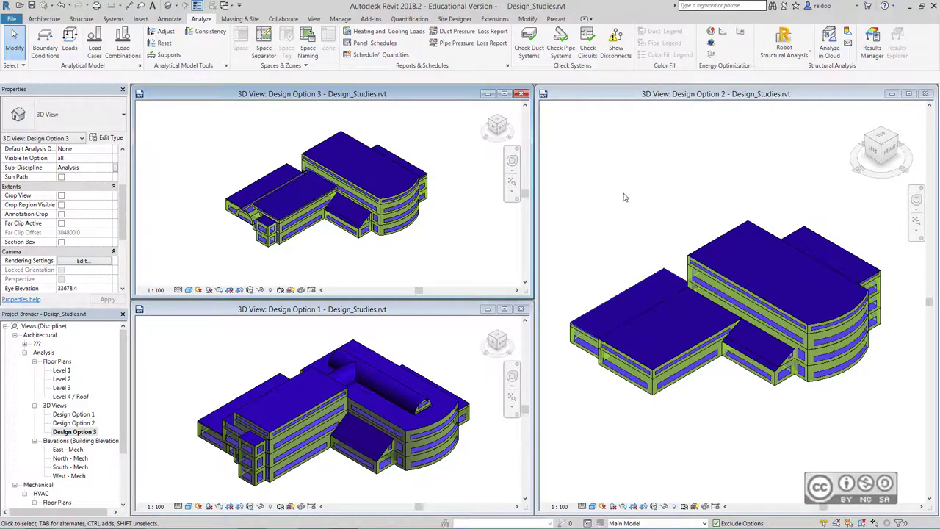
# Step: Launch Optimize to view Design_Studies energy performance in Autodesk Insight
pyautogui.click(723, 34)
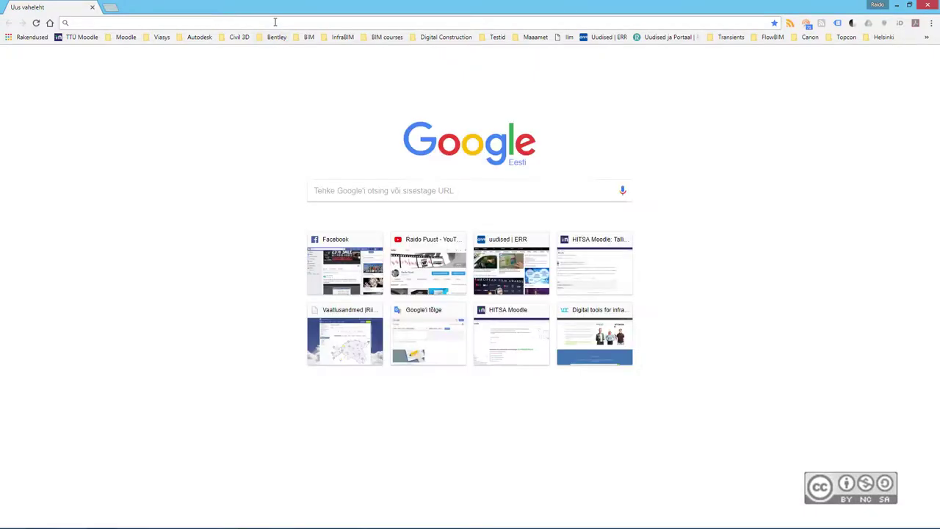
# Step: Sign in to gbs.autodesk.com with the account credentials and review the three Design_Studies projects
pyautogui.write('gbs.autodesk.com')
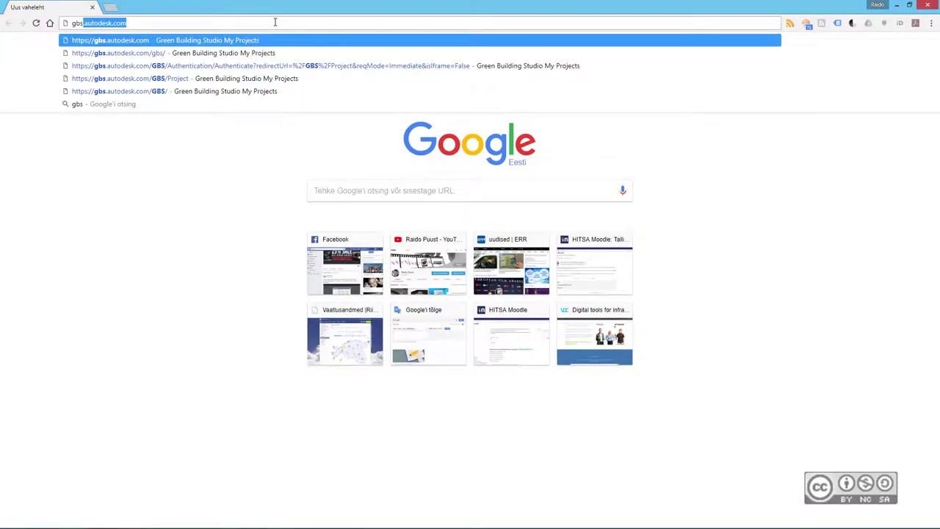
pyautogui.press('Return')
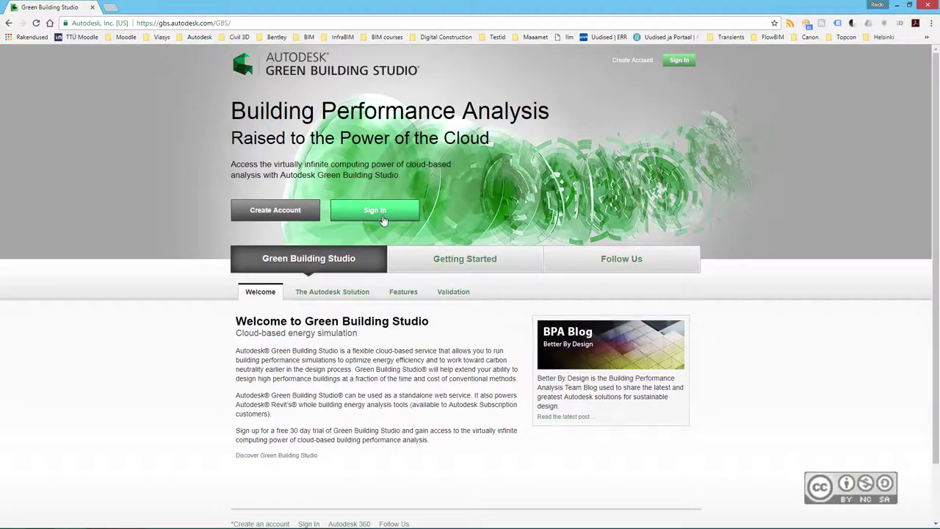
pyautogui.click(376, 213)
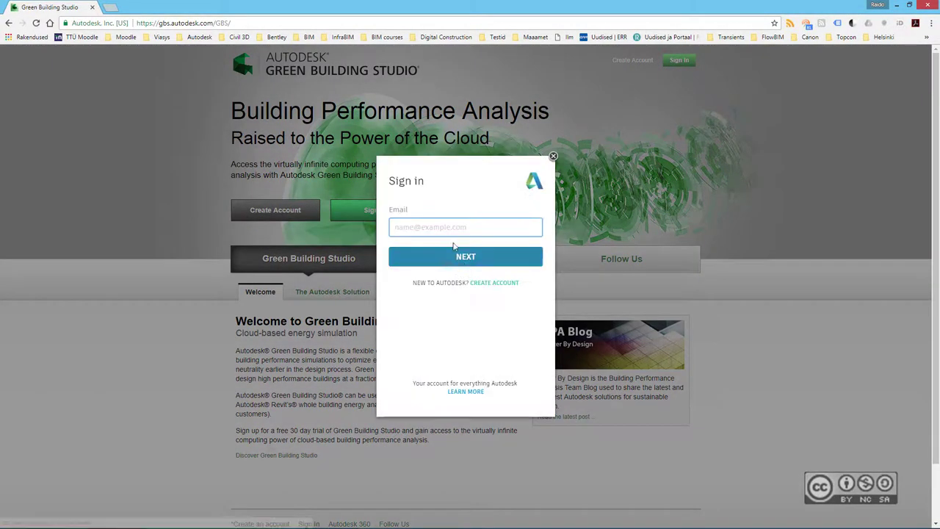
pyautogui.write('raidop')
pyautogui.press('Return')
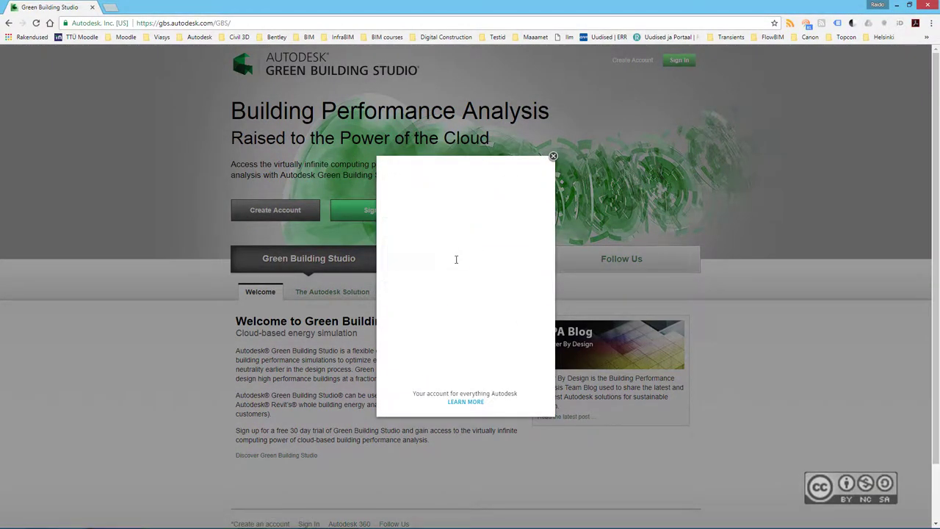
pyautogui.press('Return')
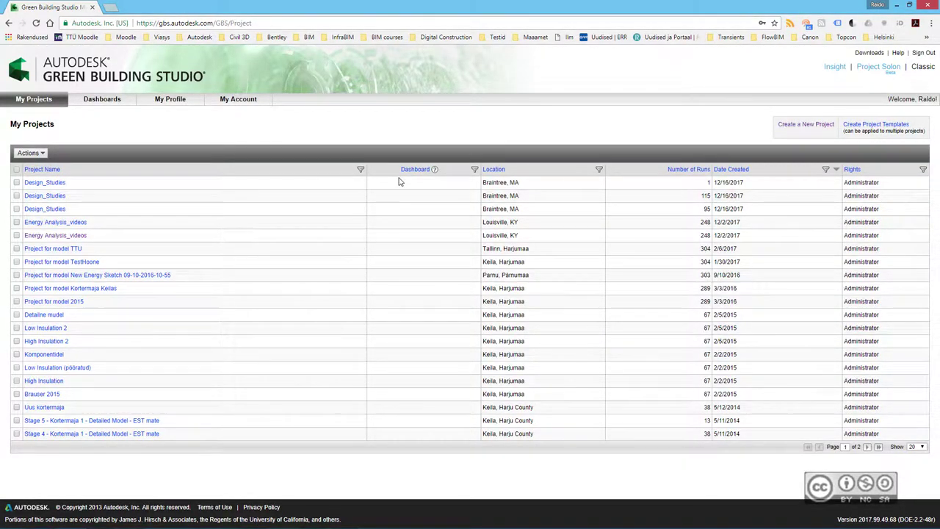
pyautogui.moveTo(748, 212)
pyautogui.mouseDown()
pyautogui.moveTo(114, 191)
pyautogui.moveTo(128, 200)
pyautogui.mouseUp()
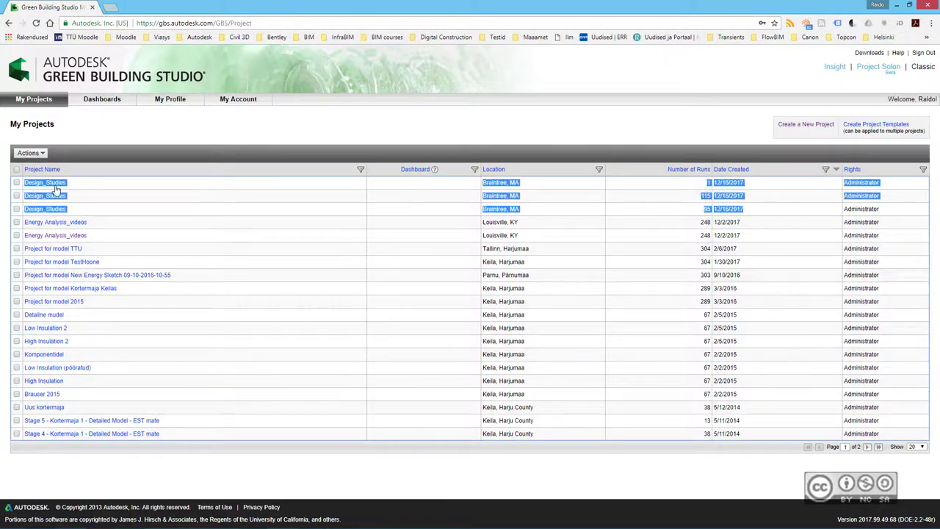
pyautogui.click(128, 200)
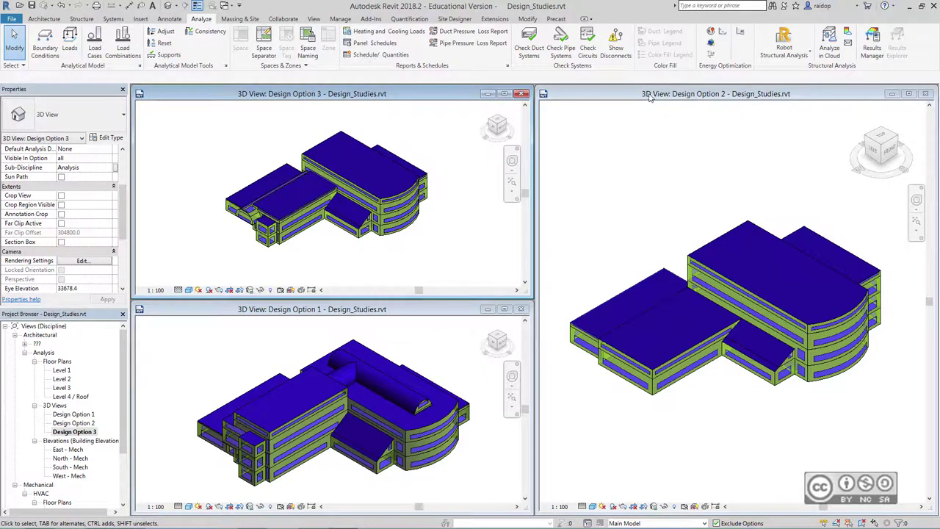
# Step: Set energy settings to 45% target glazing, 700.0 sill height and 20% skylights, then view GBS projects
pyautogui.click(740, 32)
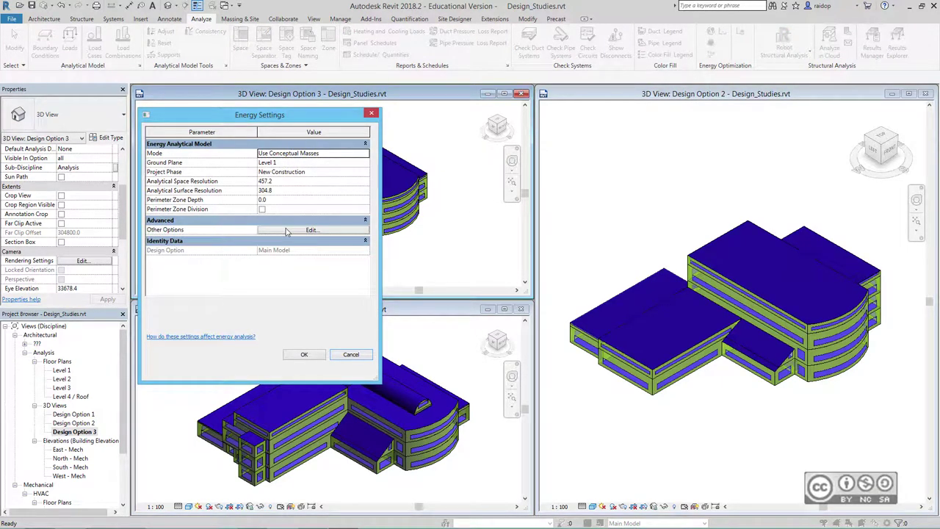
pyautogui.click(289, 232)
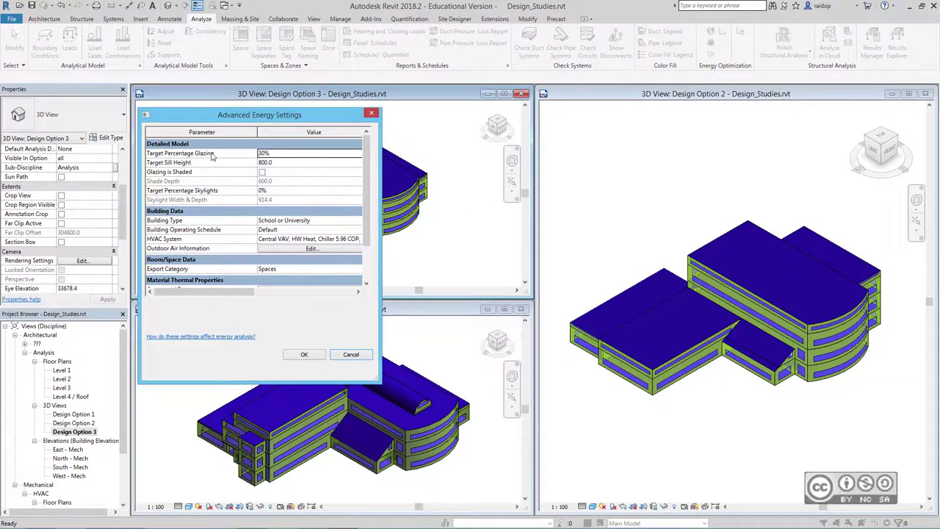
pyautogui.click(273, 155)
pyautogui.write('45')
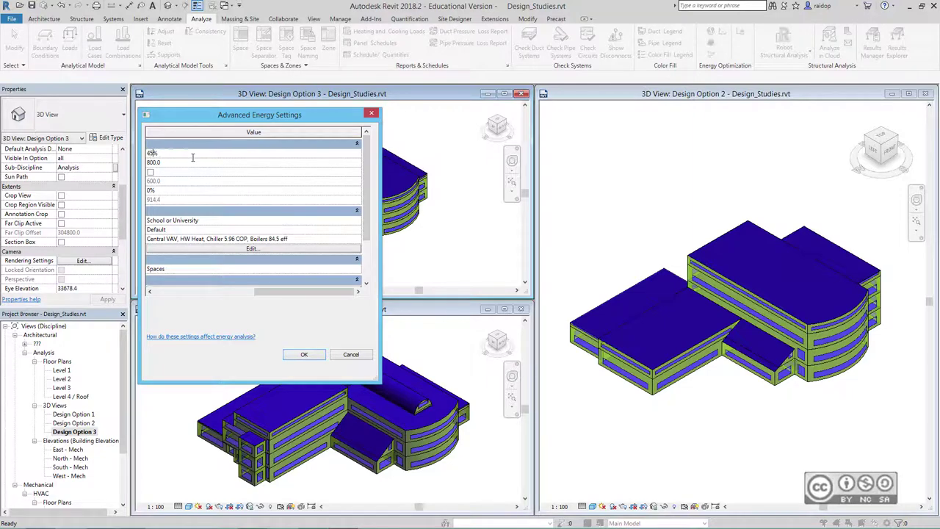
pyautogui.press('Return')
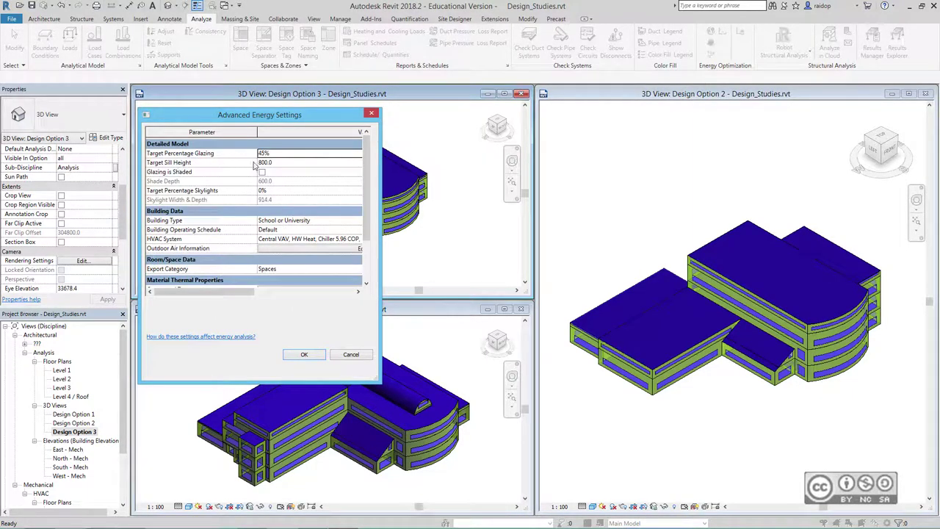
pyautogui.click(256, 162)
pyautogui.write('7')
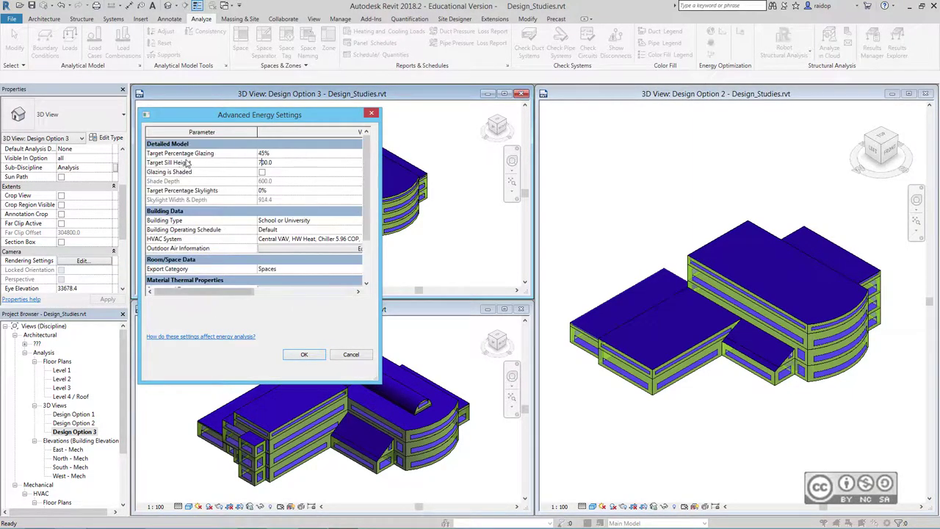
pyautogui.press('Return')
pyautogui.click(270, 189)
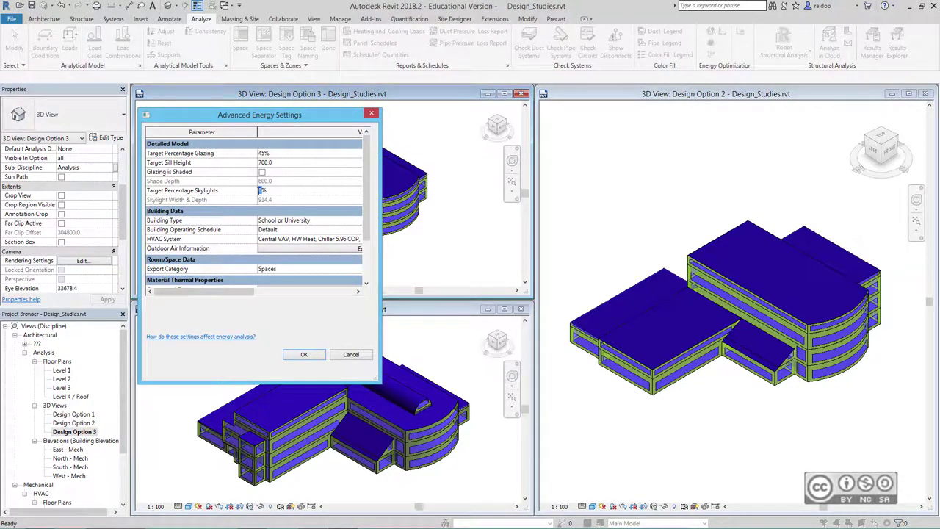
pyautogui.write('20')
pyautogui.click(208, 282)
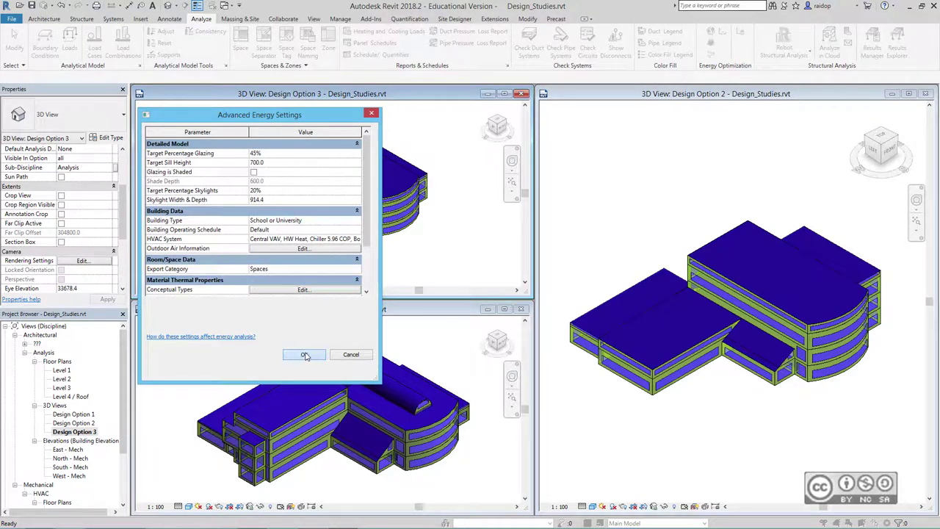
pyautogui.click(304, 354)
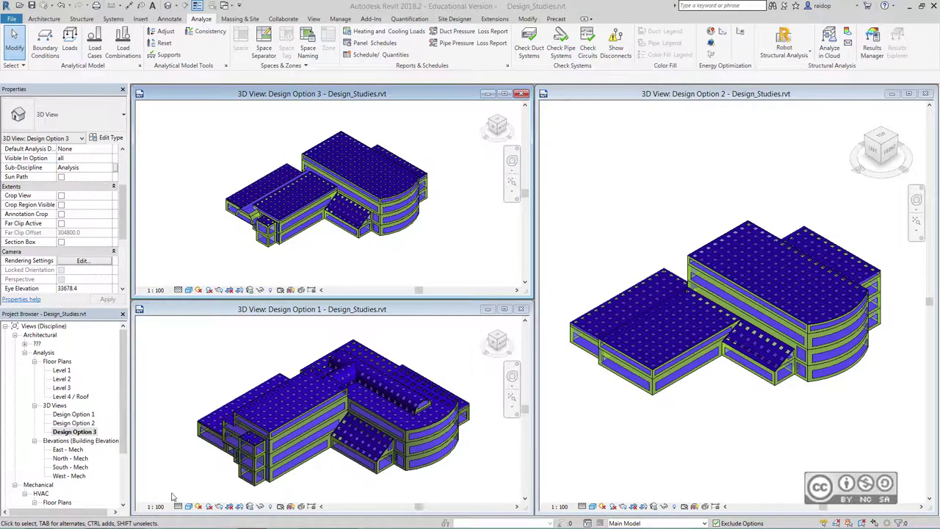
pyautogui.click(176, 518)
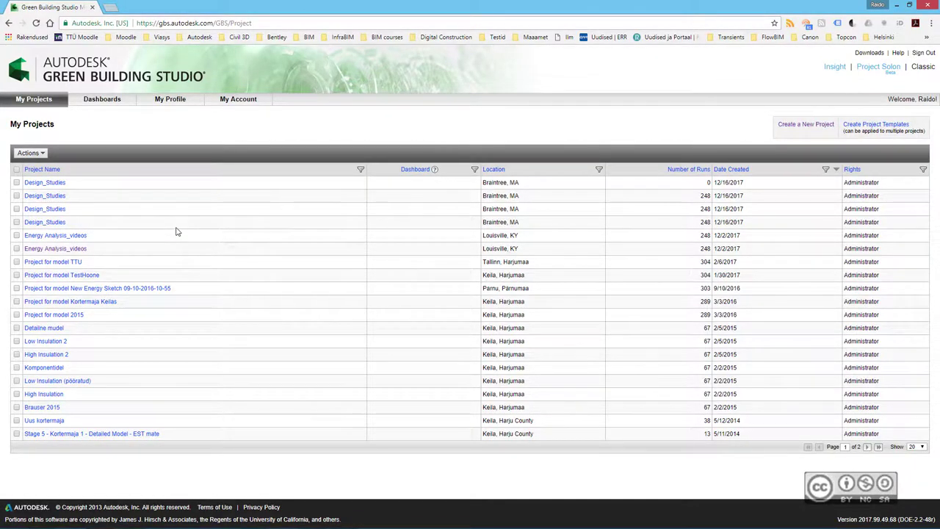
# Step: Add the Design_Studies projects to a new 'Design Option' dashboard described '30% aknaid vs 45% aknadi'
pyautogui.click(16, 183)
pyautogui.click(30, 153)
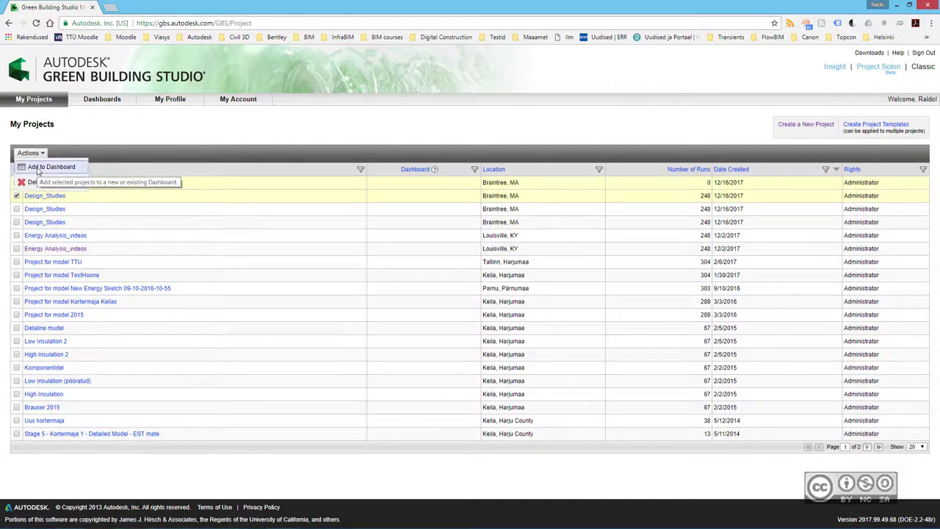
pyautogui.click(44, 167)
pyautogui.click(443, 259)
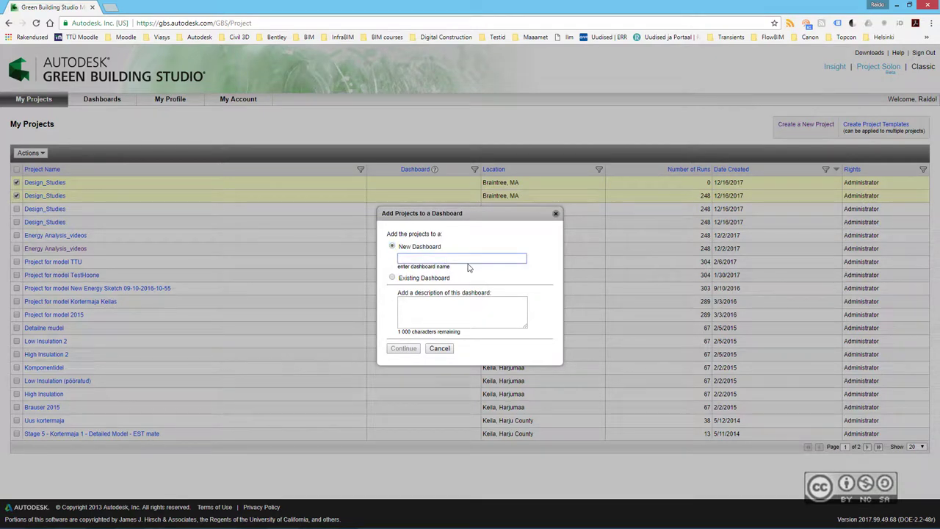
pyautogui.write('Desig')
pyautogui.write('n Option 3')
pyautogui.click(473, 311)
pyautogui.write('30')
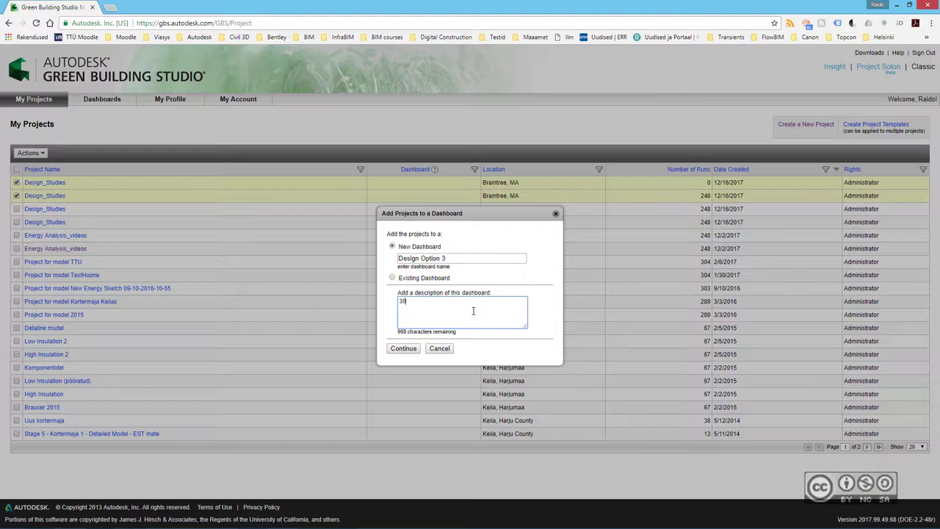
pyautogui.write('% aknaid vs')
pyautogui.write(' 45% aknad')
pyautogui.write('i (erinevused akna kõrguses')
pyautogui.write(' ning ka katuseak')
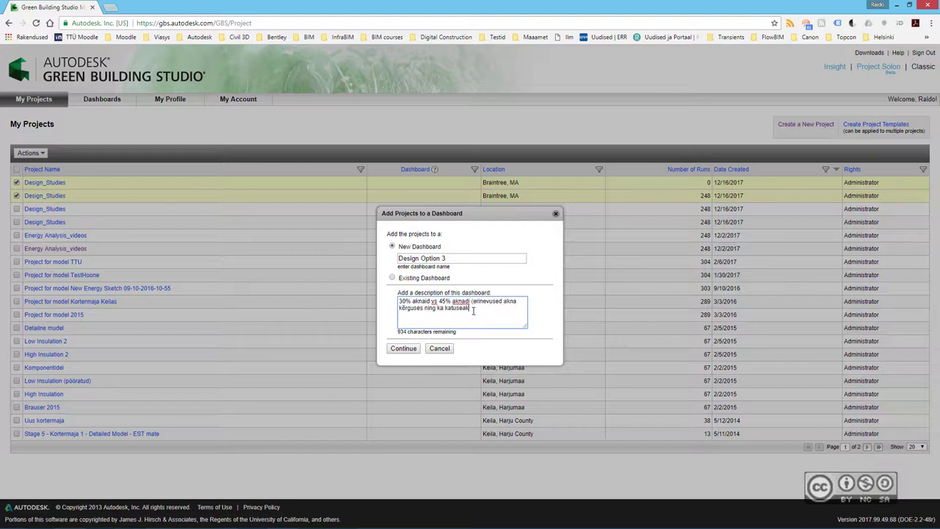
pyautogui.write('ende mahus).')
pyautogui.click(402, 349)
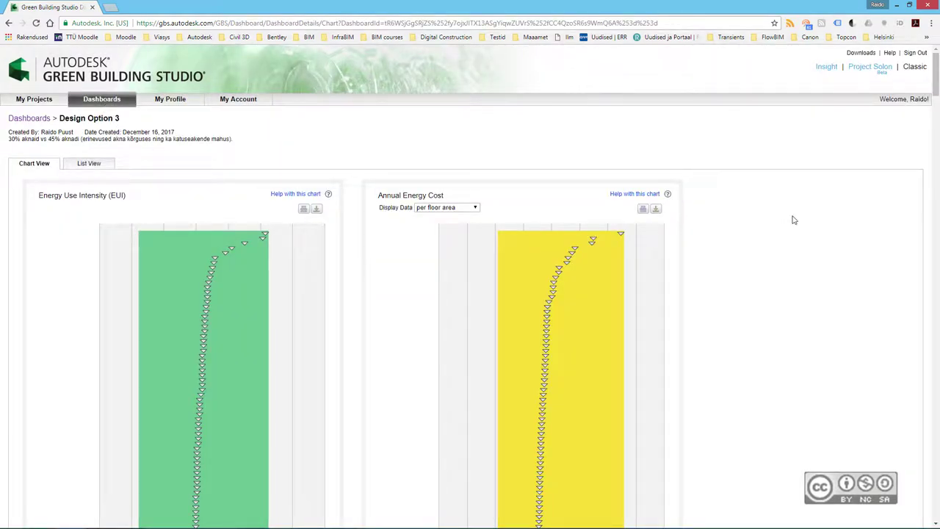
# Step: Show the dashboard runs as a table with Design_Studies expanded and all rows on one page
pyautogui.moveTo(937, 81); pyautogui.dragTo(73, 167)
pyautogui.click(88, 163)
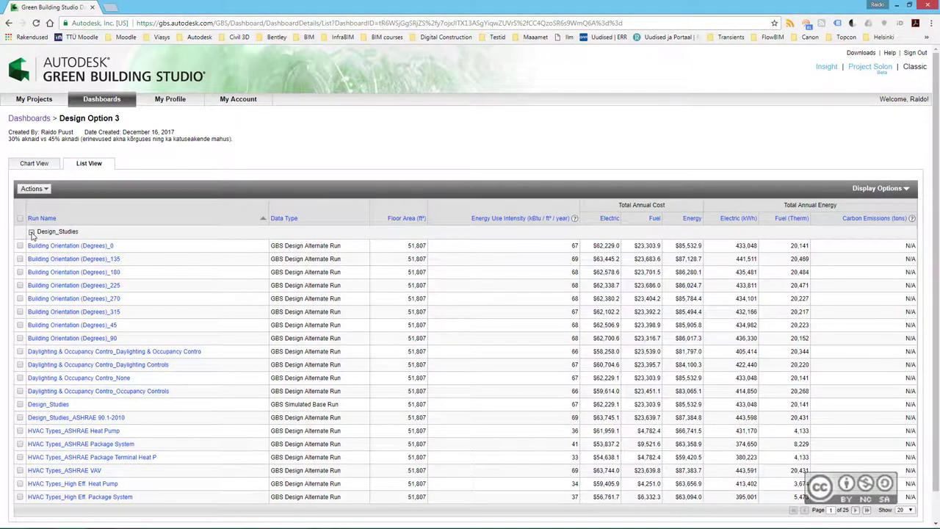
pyautogui.click(31, 232)
pyautogui.click(31, 232)
pyautogui.click(905, 510)
pyautogui.click(908, 503)
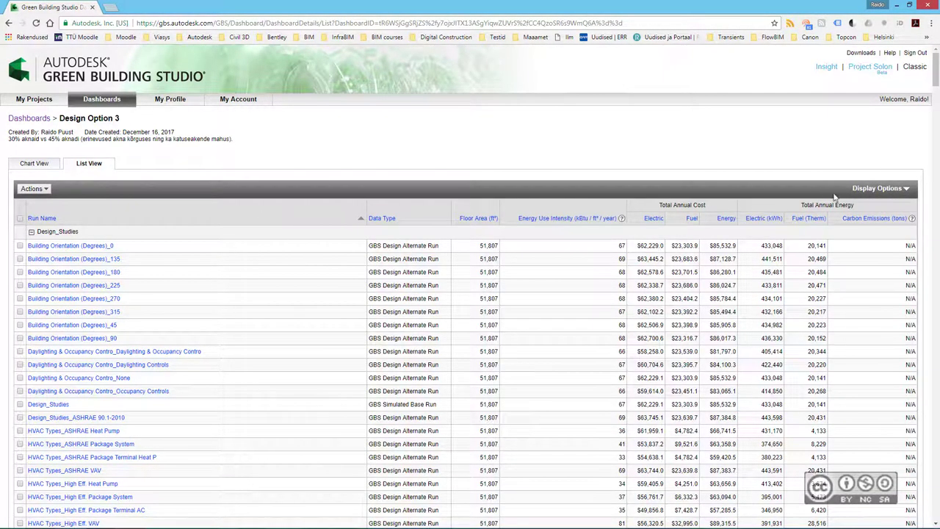
# Step: Switch the run table's display options to System International units
pyautogui.click(905, 191)
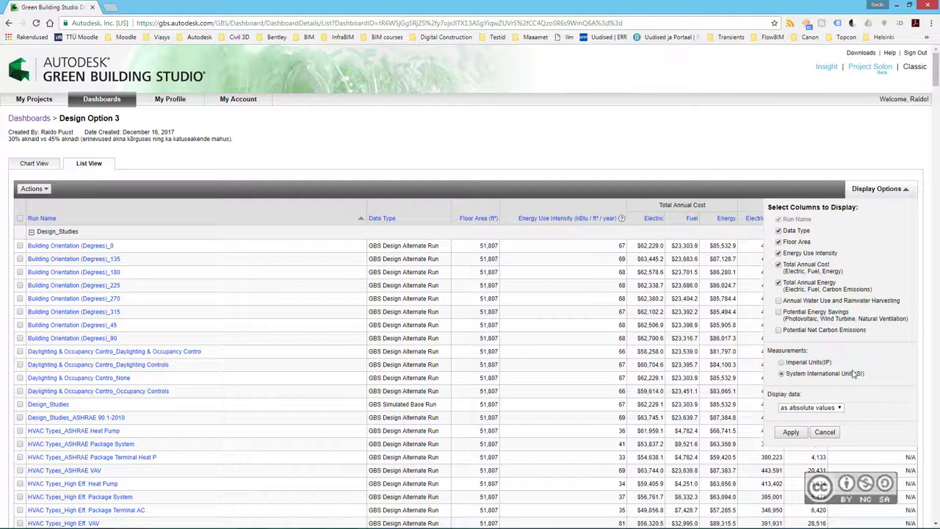
pyautogui.click(791, 431)
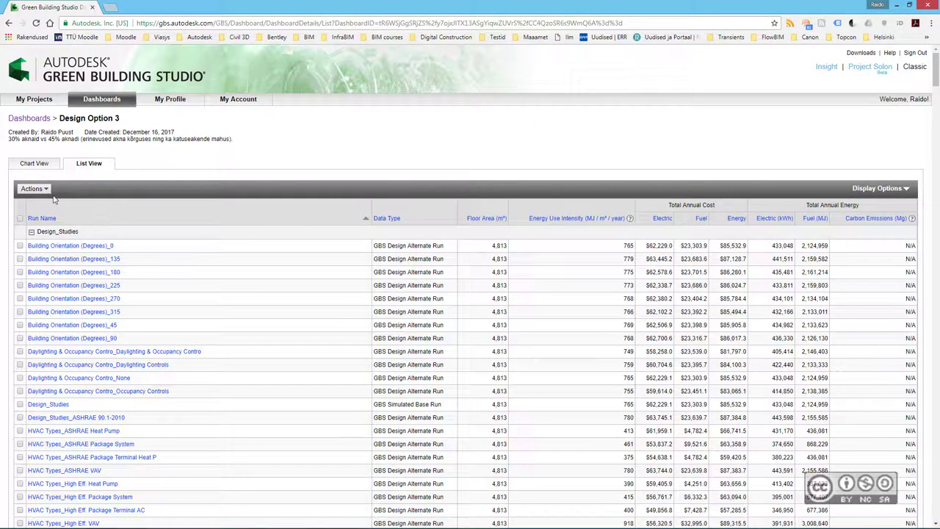
pyautogui.click(44, 189)
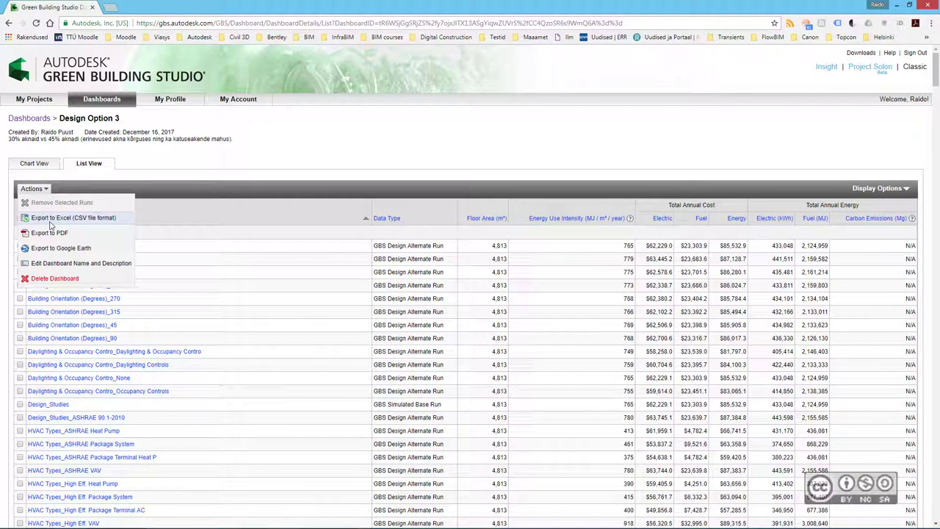
pyautogui.click(50, 221)
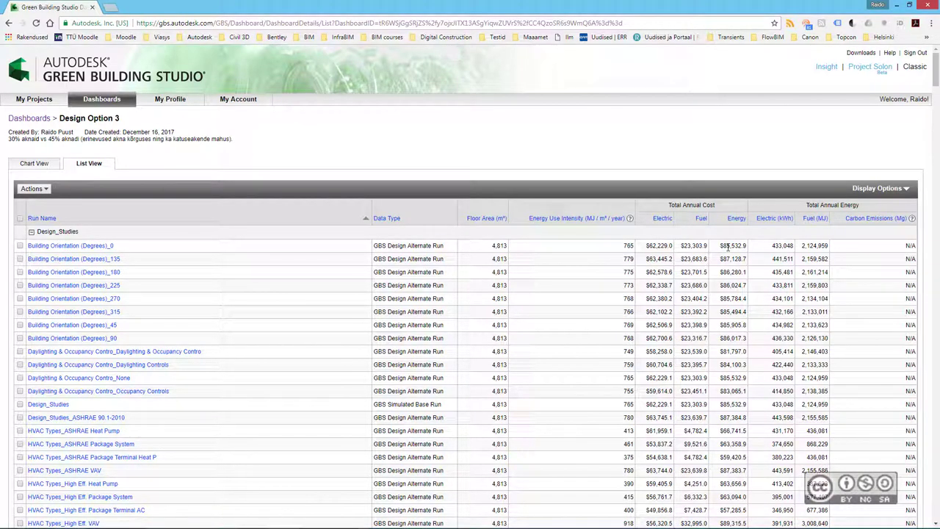
pyautogui.scroll(-5, 728, 247)
pyautogui.scroll(-1, 729, 247)
pyautogui.scroll(-10, 728, 247)
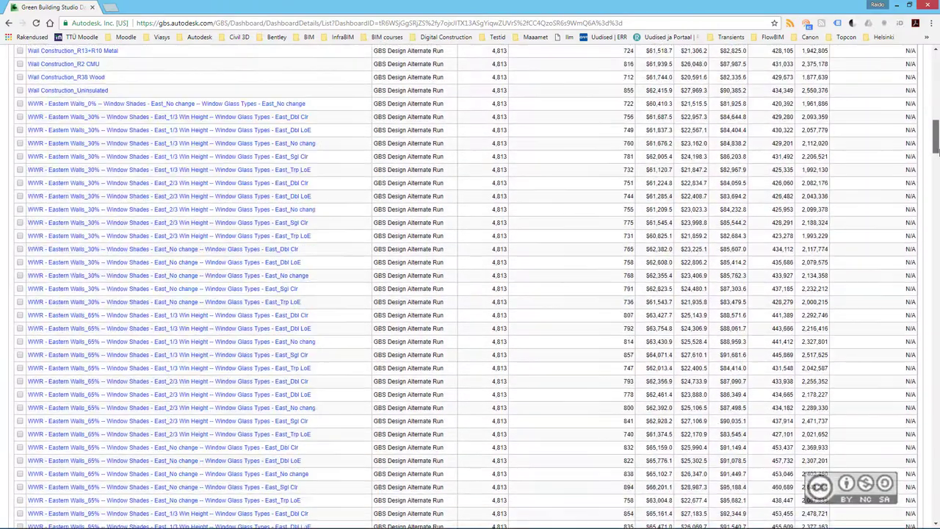
pyautogui.scroll(-5, 729, 248)
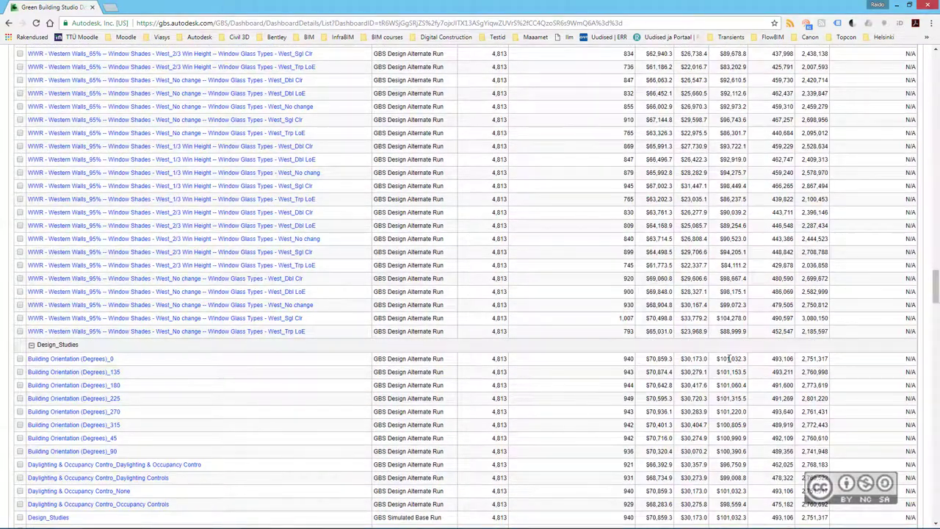
pyautogui.moveTo(718, 359); pyautogui.dragTo(751, 367)
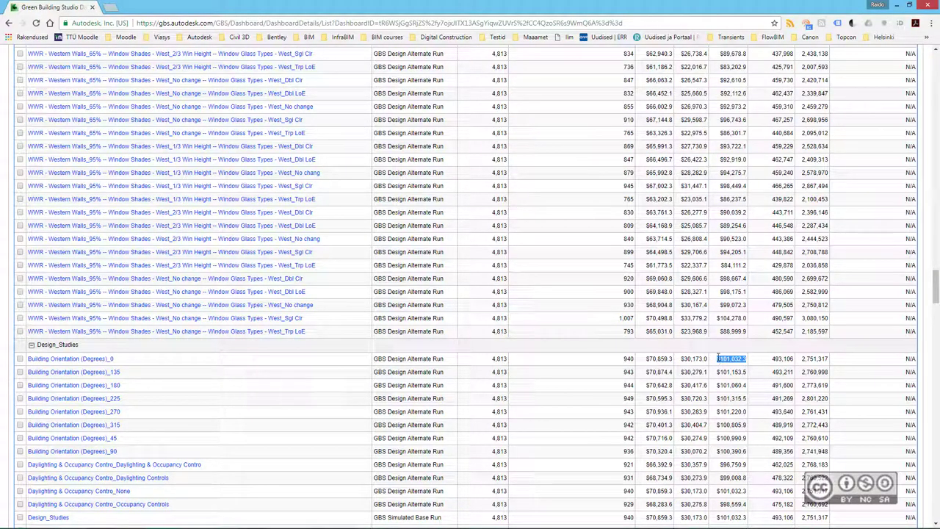
pyautogui.moveTo(932, 286); pyautogui.dragTo(936, 52)
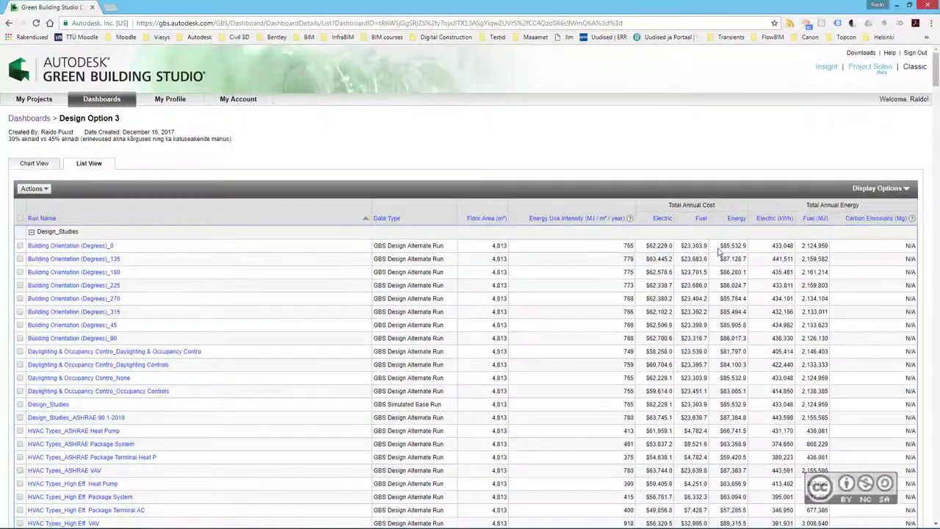